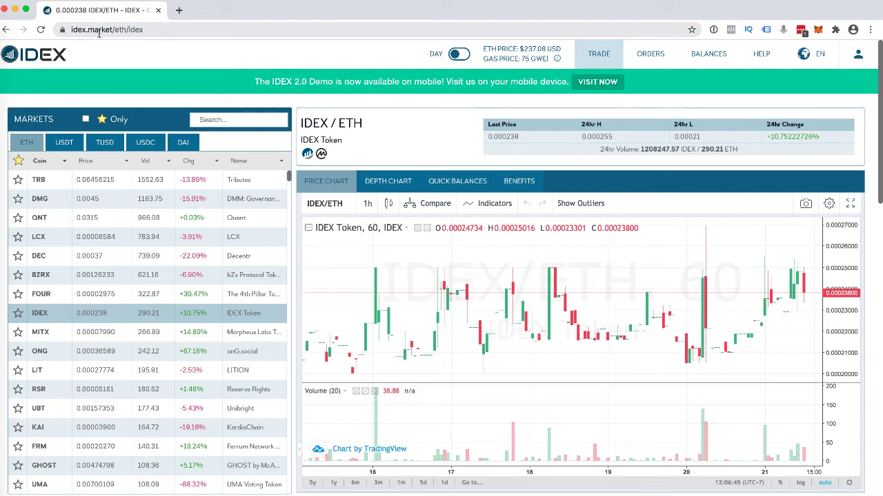
# Open the MetaMask website, metamask.io, in a new browser tab
pyautogui.moveTo(848, 68)
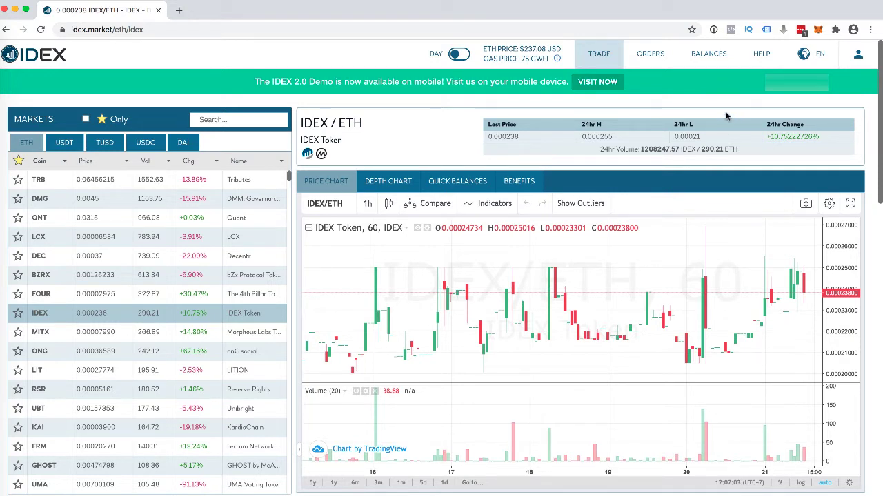
pyautogui.click(858, 55)
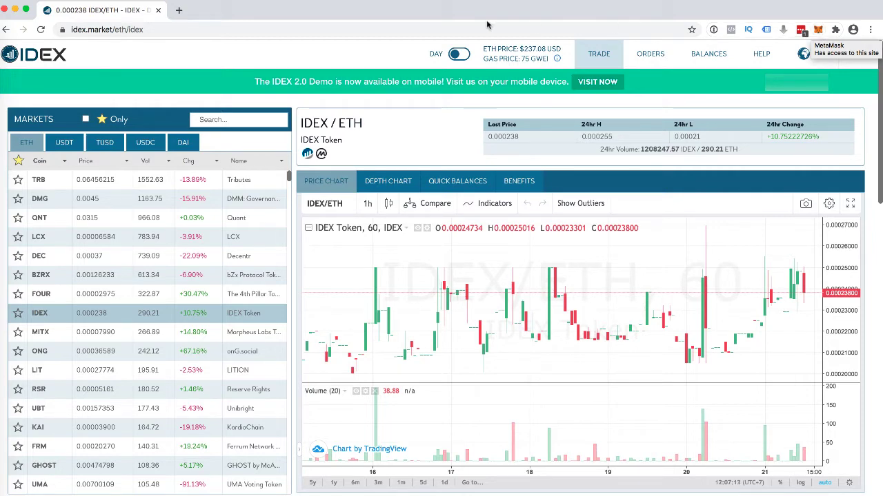
pyautogui.click(179, 10)
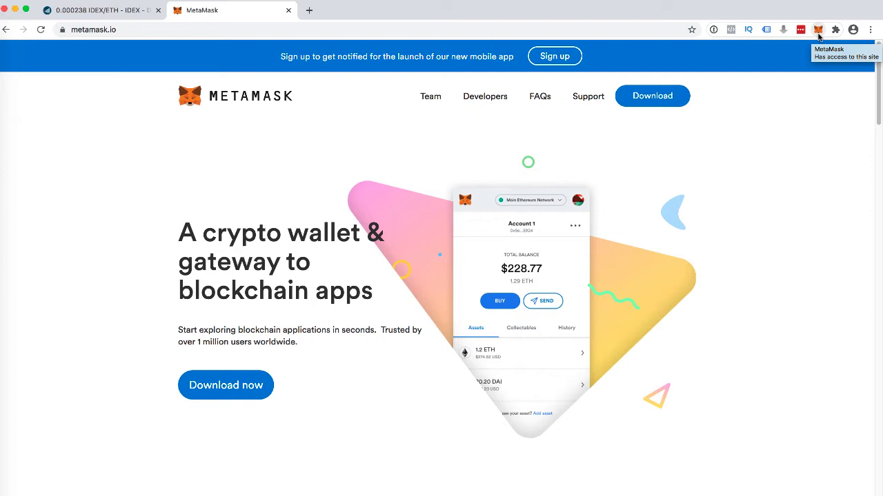
# Check the ETH balance of Account 1 in the MetaMask wallet extension
pyautogui.click(818, 31)
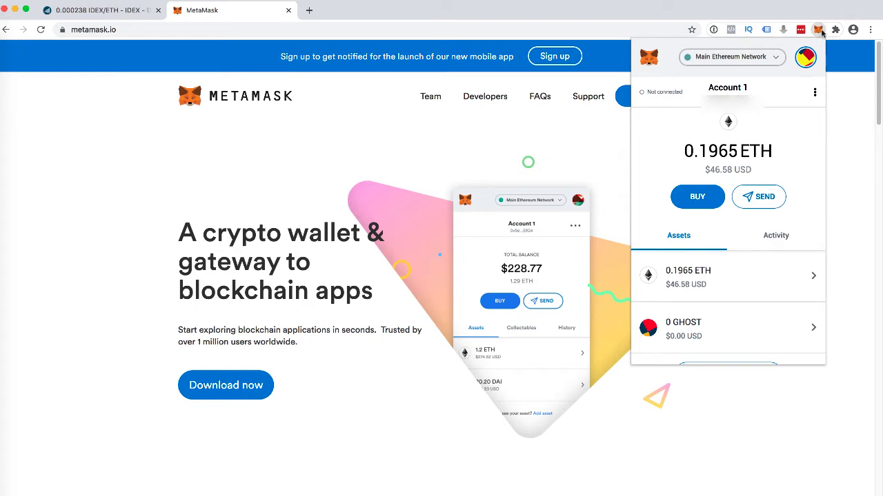
pyautogui.click(855, 75)
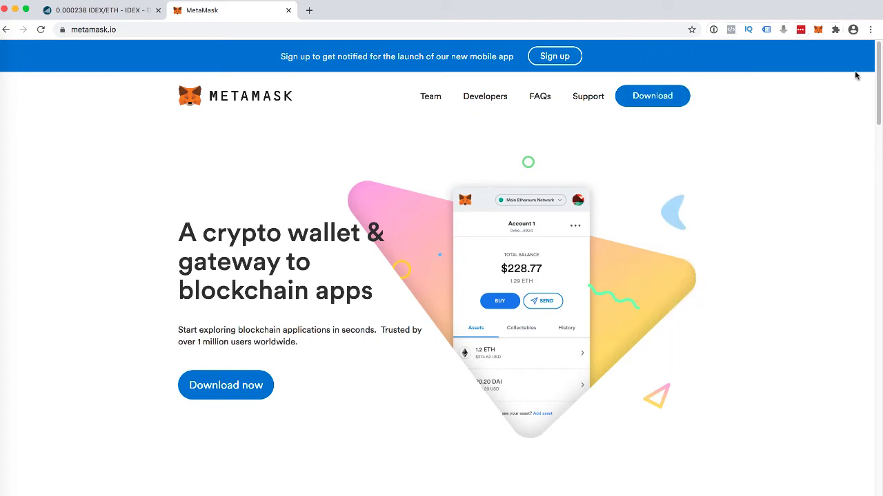
pyautogui.click(818, 31)
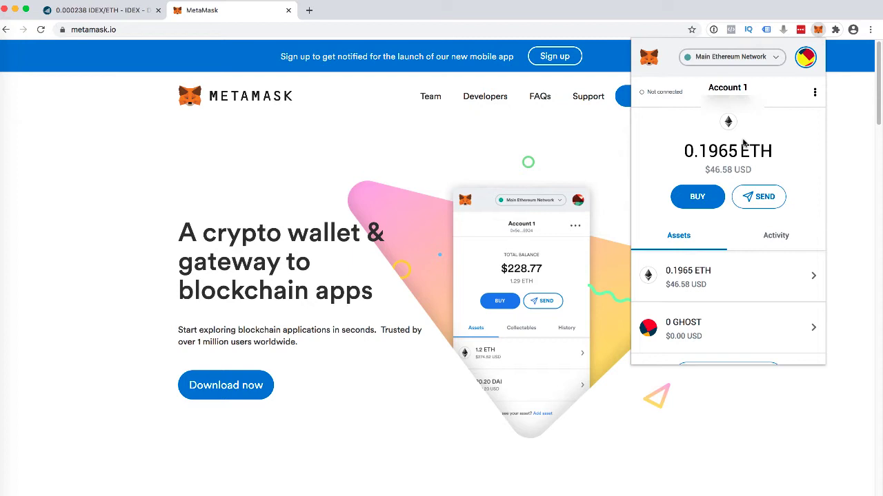
pyautogui.moveTo(684, 142); pyautogui.dragTo(769, 145)
pyautogui.click(785, 138)
pyautogui.click(420, 21)
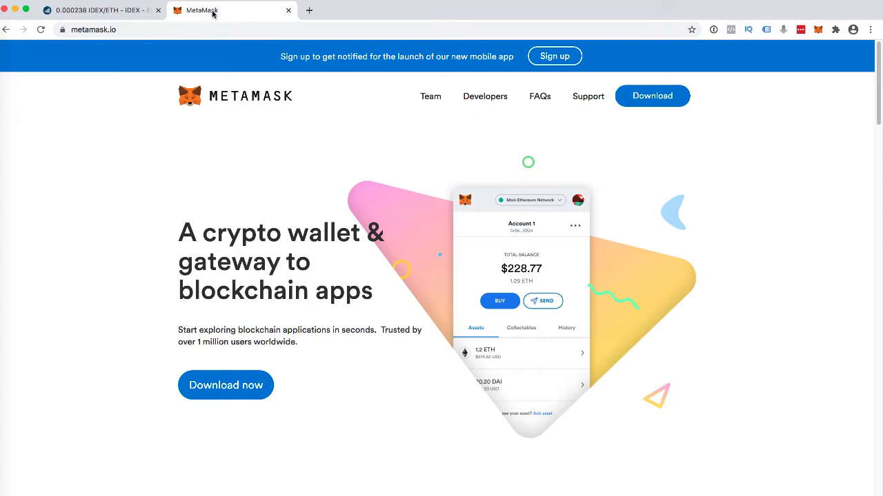
# Return to the IDEX exchange and unlock the wallet there using the Software Wallet (MetaMask) option
pyautogui.click(130, 14)
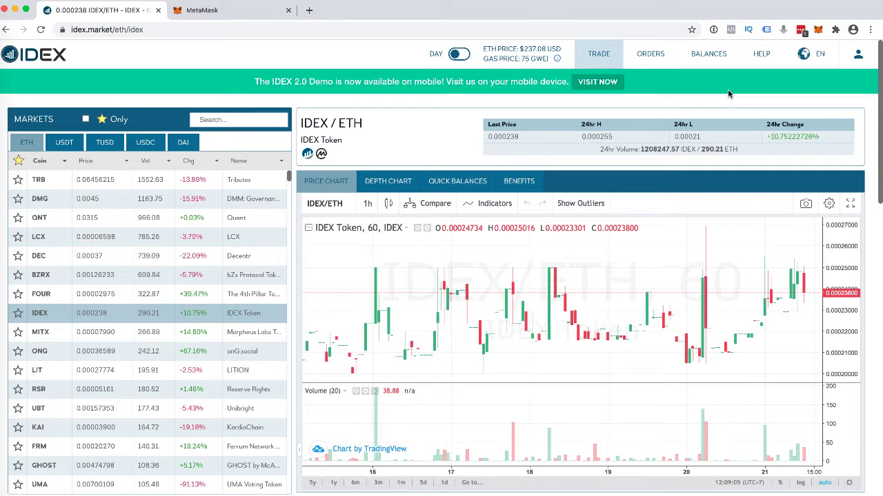
pyautogui.click(796, 82)
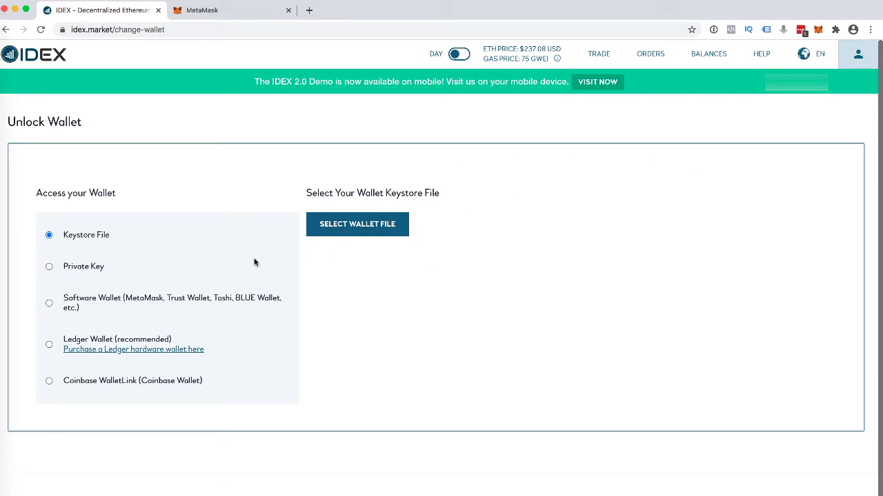
pyautogui.click(48, 305)
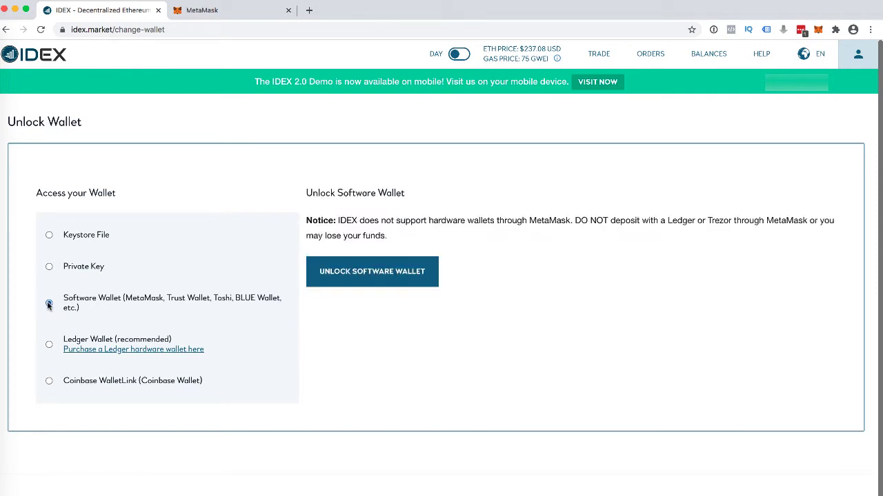
pyautogui.click(405, 270)
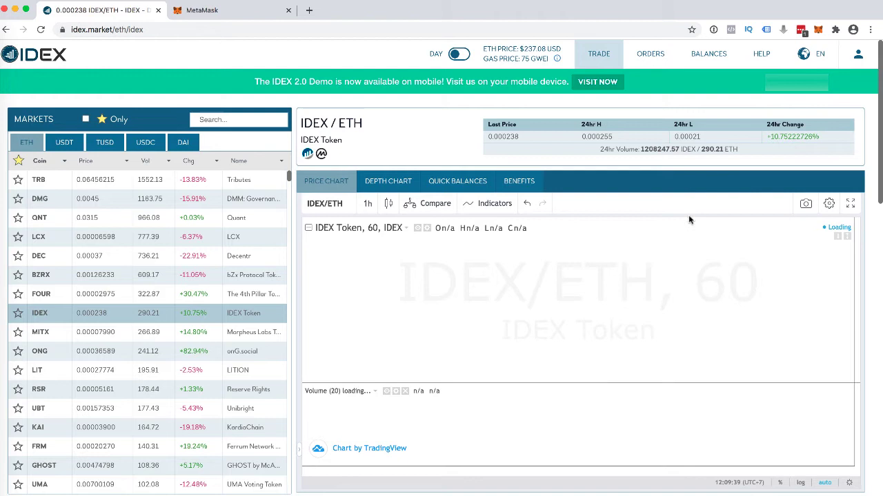
# Open the full balances page of IDEX in a separate browser tab and switch to it
pyautogui.moveTo(709, 54)
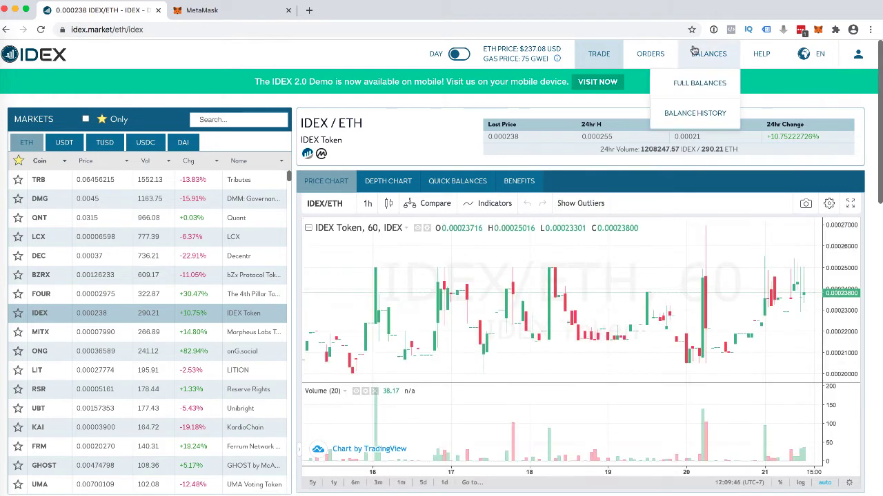
pyautogui.click(699, 84)
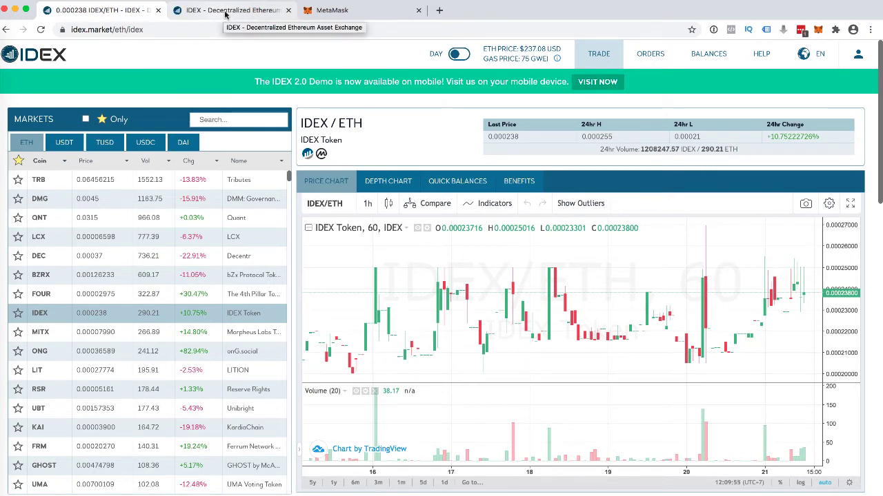
pyautogui.click(225, 12)
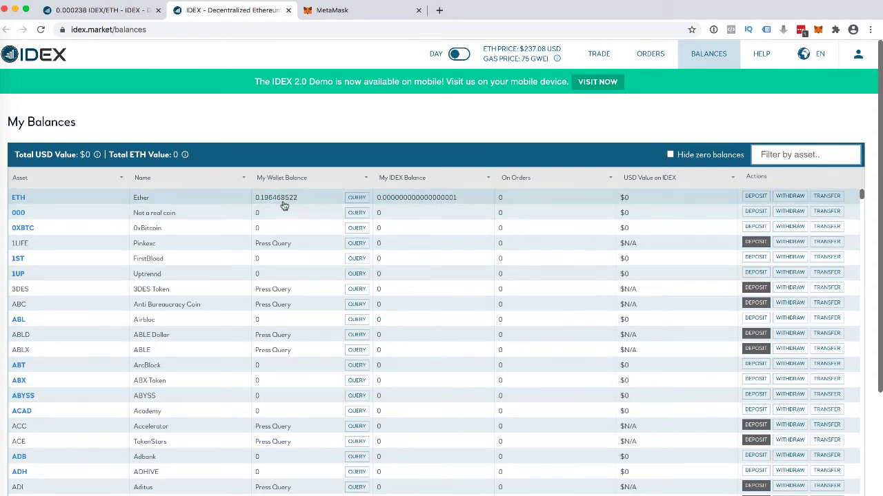
# Compare the ETH amount in the MetaMask wallet with the Ether wallet balance listed on IDEX
pyautogui.click(819, 31)
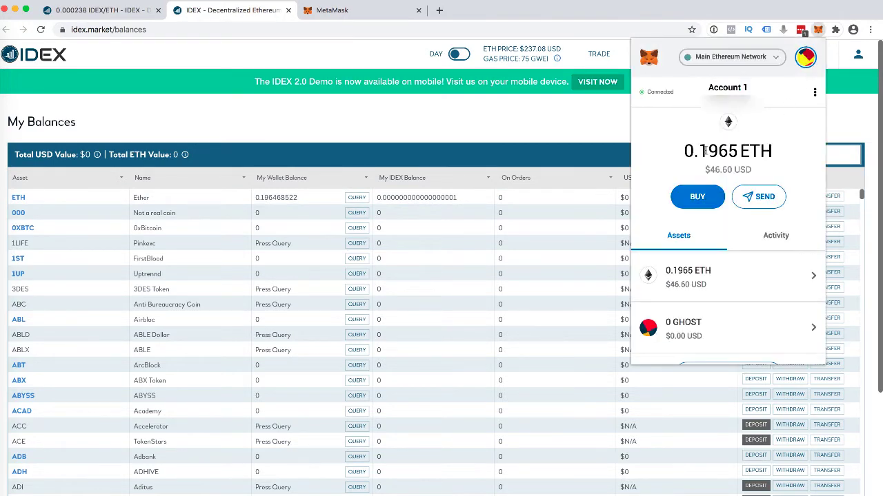
pyautogui.doubleClick(772, 151)
pyautogui.click(534, 140)
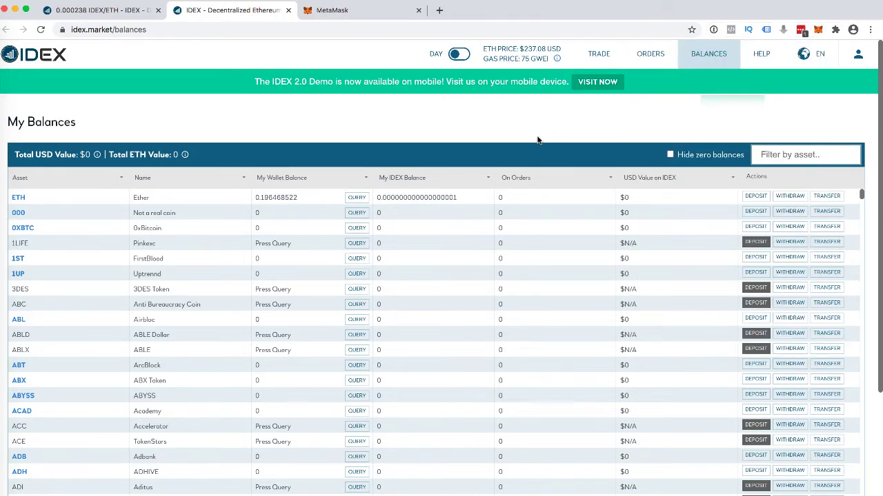
# Deposit 0.170 ETH from the wallet to IDEX and approve the transaction in MetaMask
pyautogui.click(756, 197)
pyautogui.write('0.170')
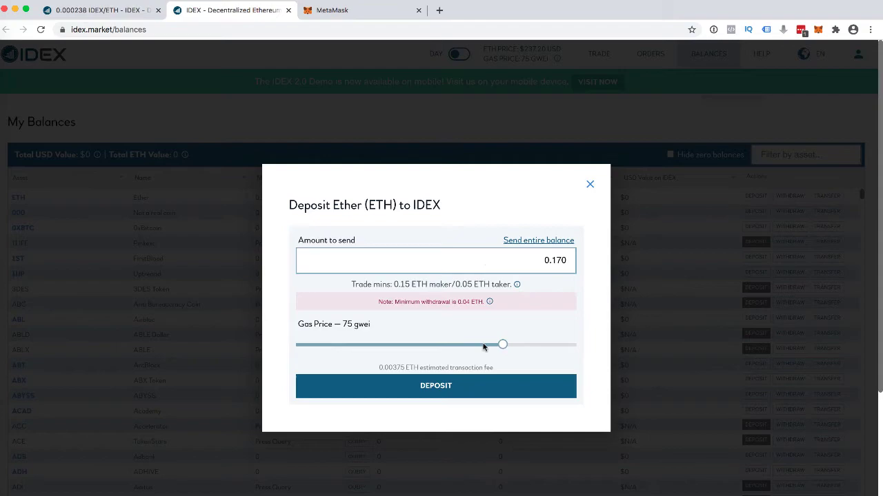
pyautogui.click(457, 385)
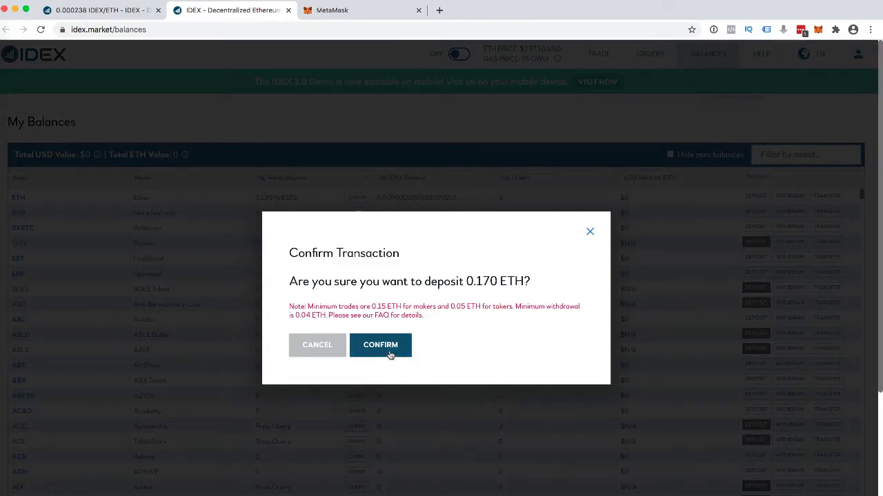
pyautogui.click(390, 353)
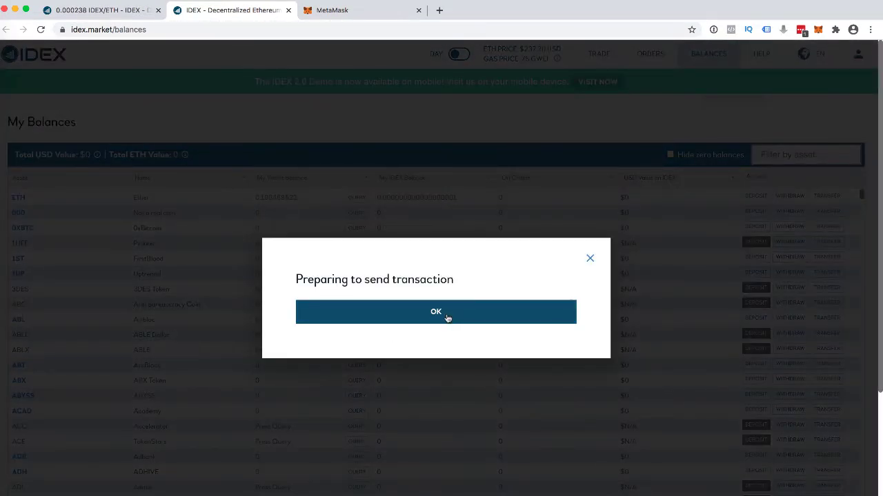
pyautogui.click(436, 311)
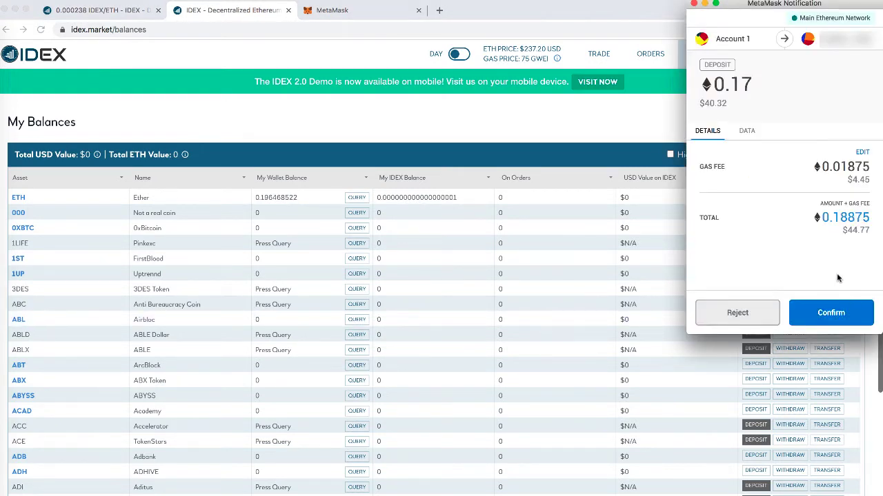
pyautogui.click(831, 312)
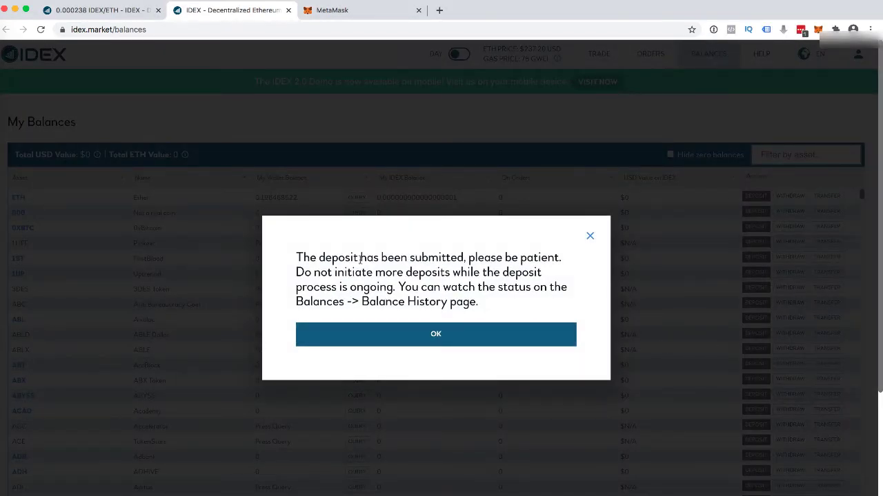
pyautogui.click(447, 344)
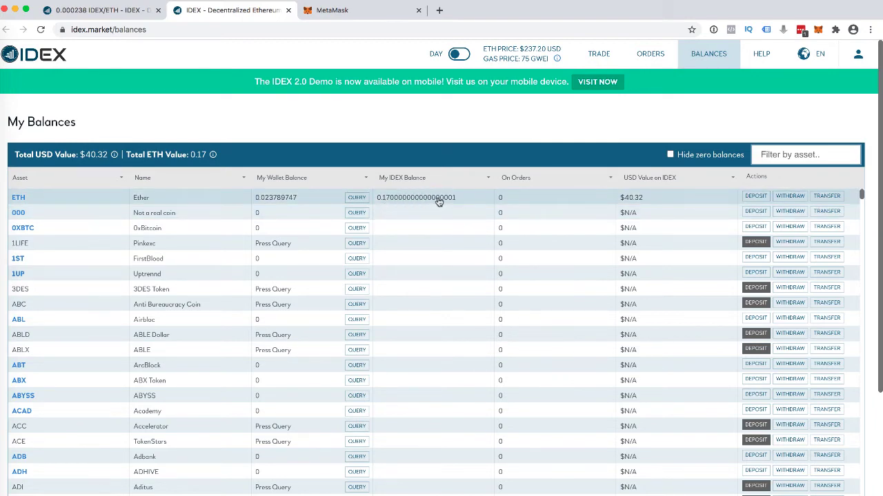
# Go back to the IDEX trading page and look at the USDT markets and the ETH markets
pyautogui.click(112, 15)
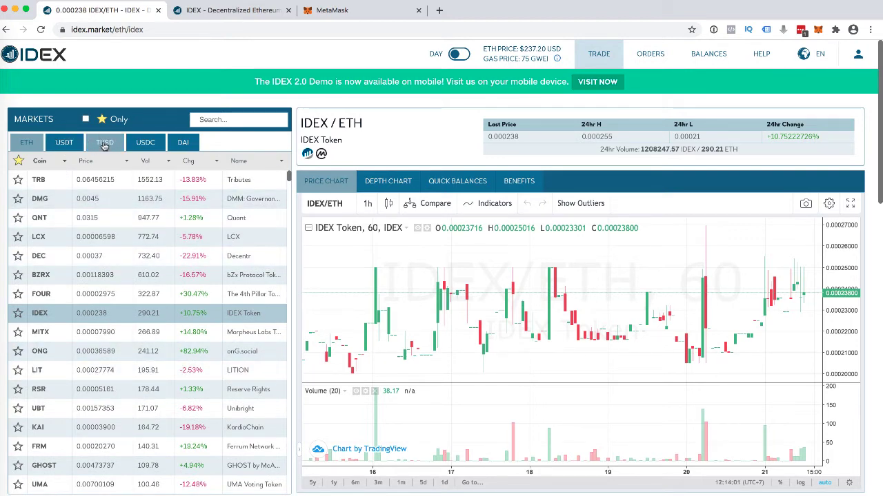
pyautogui.click(74, 144)
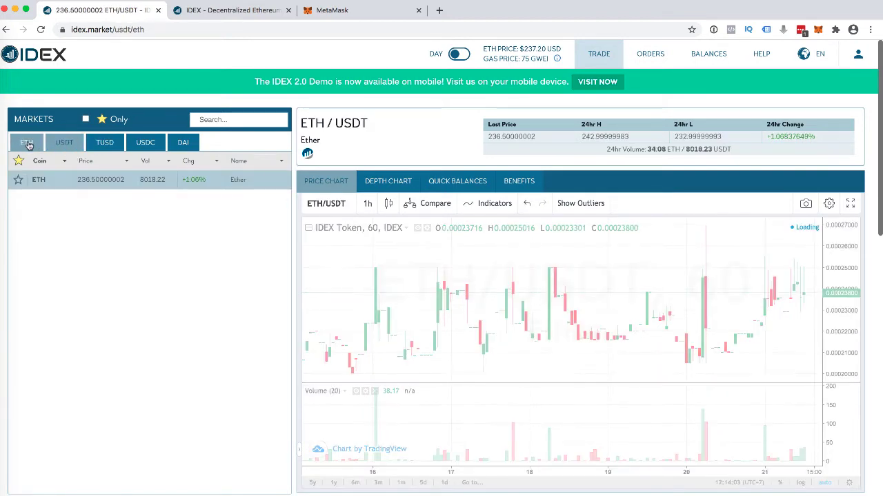
pyautogui.click(26, 142)
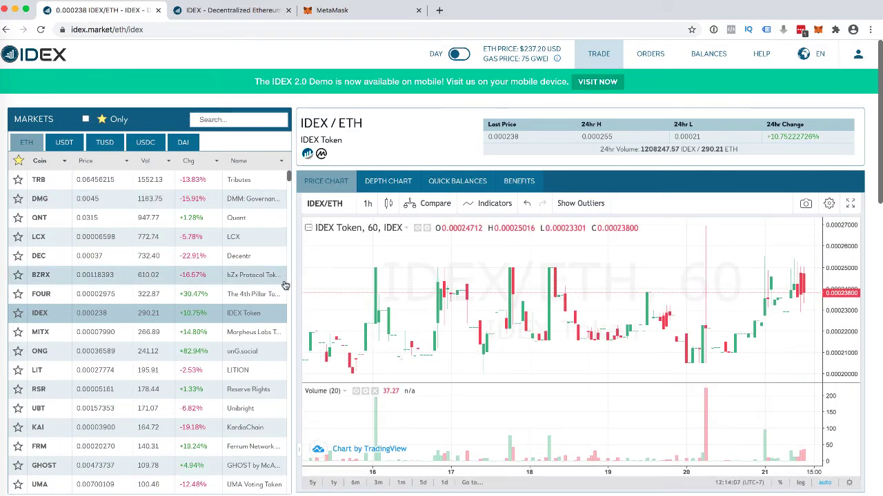
# Set the IDEX/ETH price chart's interval to 1 day
pyautogui.scroll(-2, 469, 297)
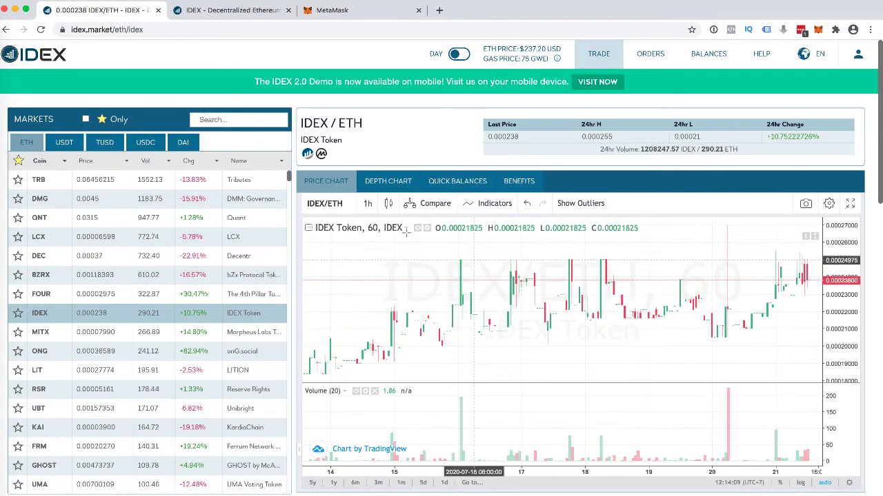
pyautogui.click(370, 204)
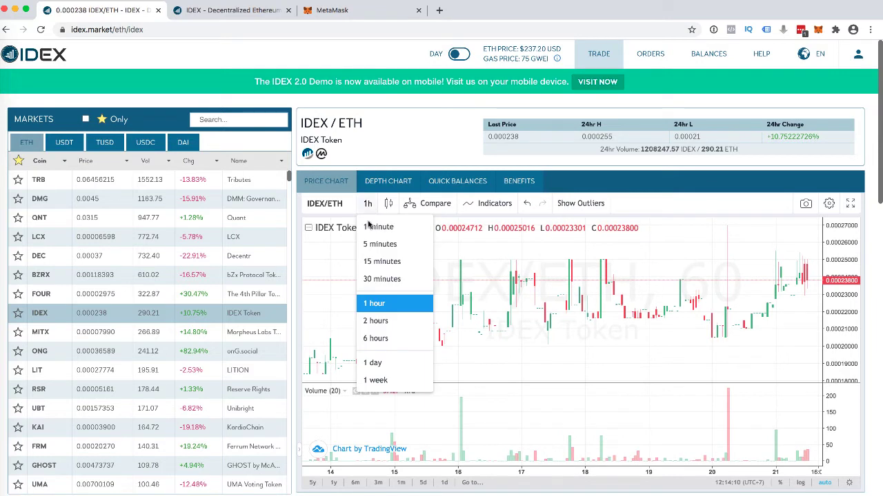
pyautogui.click(384, 367)
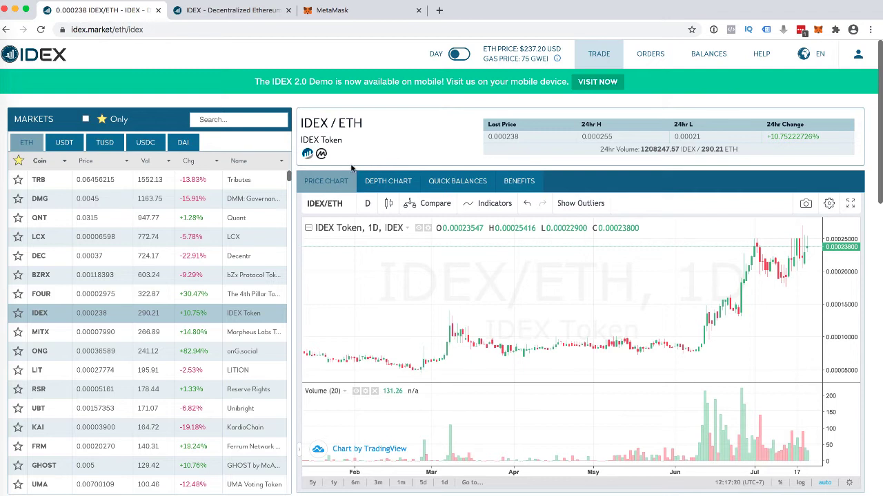
# Search the ETH markets for "sntvt" and open the Sentivate SNTVT/ETH market
pyautogui.click(229, 120)
pyautogui.write('sntvt')
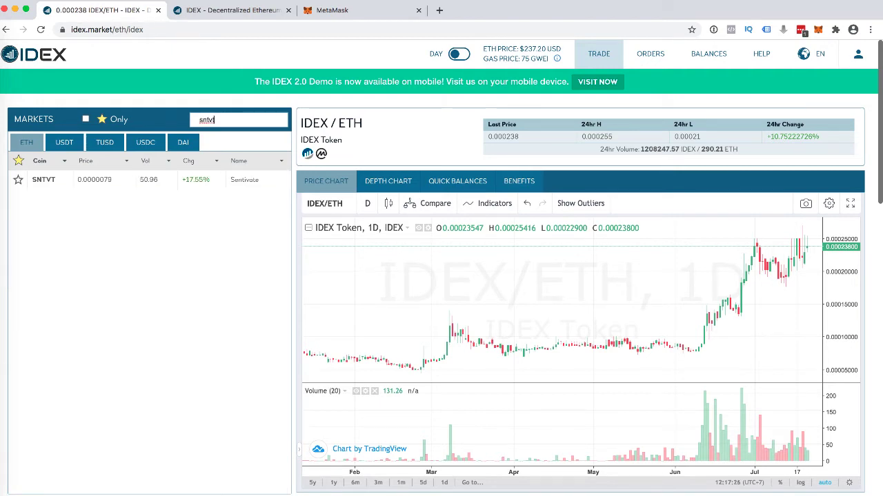
pyautogui.click(42, 179)
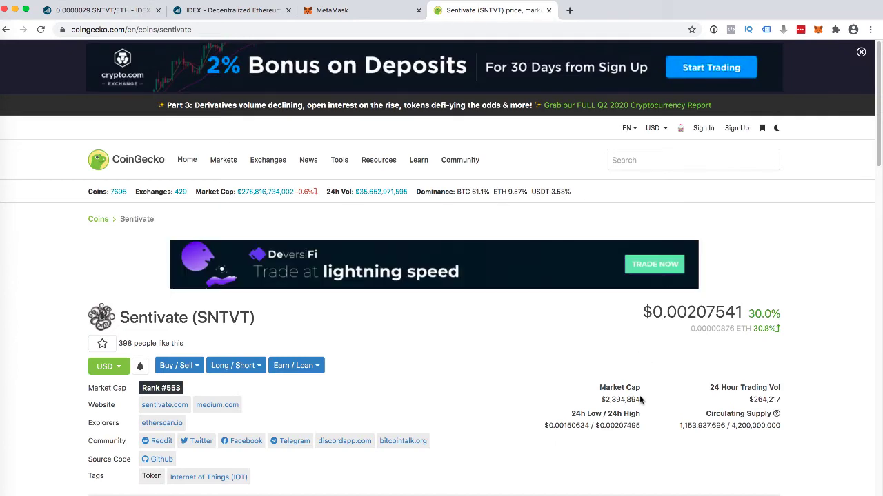
# Examine Sentivate's market cap, price chart and percentage changes on its CoinGecko page
pyautogui.moveTo(639, 395); pyautogui.dragTo(593, 401)
pyautogui.click(602, 399)
pyautogui.scroll(-10, 595, 394)
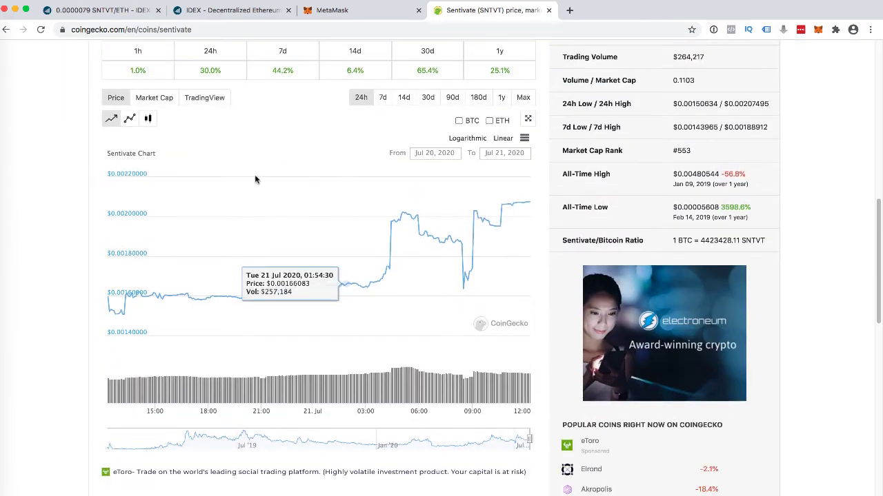
pyautogui.scroll(3, 255, 179)
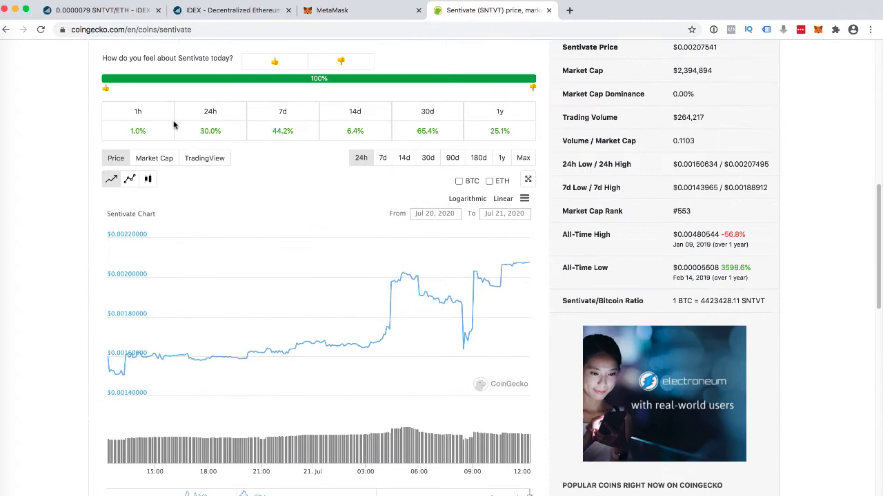
pyautogui.scroll(1, 166, 104)
pyautogui.scroll(3, 165, 124)
# View which exchanges trade Sentivate on CoinGecko and return to the SNTVT/ETH market on IDEX
pyautogui.click(163, 171)
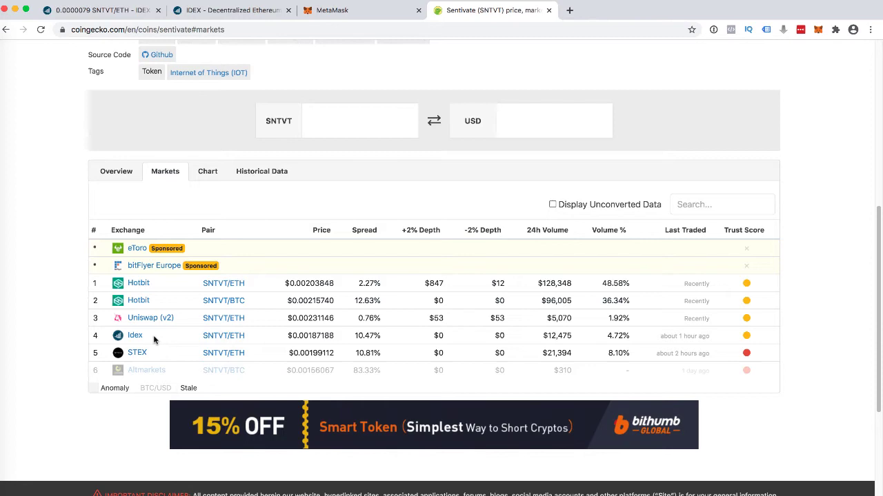
pyautogui.scroll(10, 292, 202)
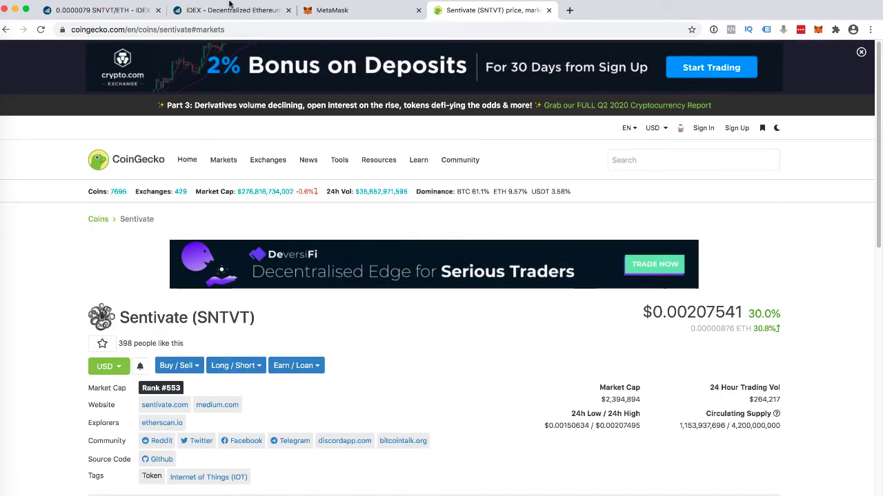
pyautogui.click(178, 14)
pyautogui.click(114, 13)
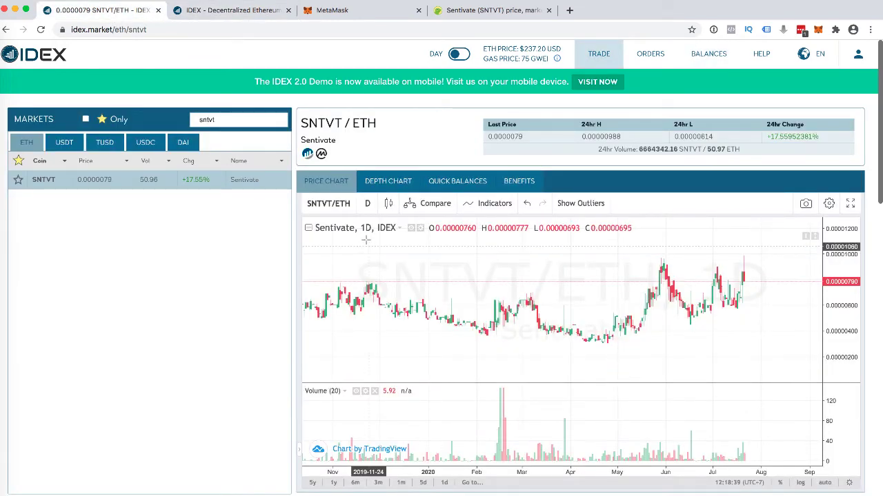
# Review the SNTVT/ETH price history and the order types available in the buy form
pyautogui.scroll(-2, 363, 322)
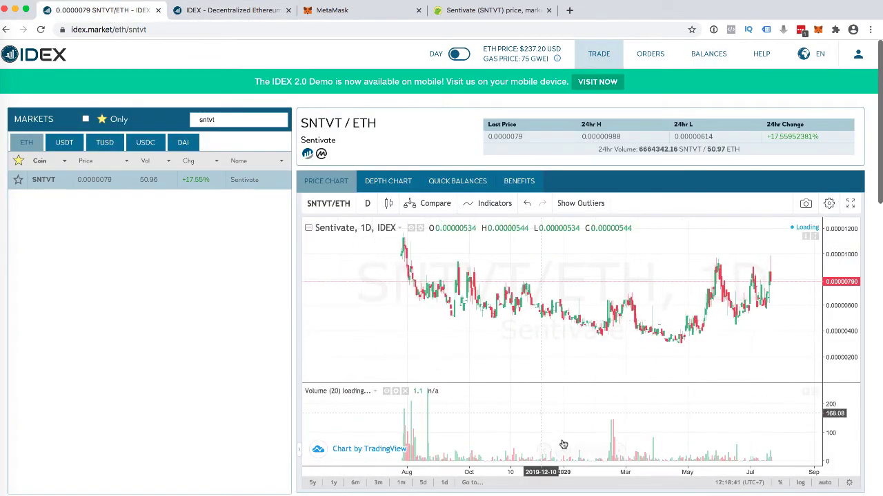
pyautogui.scroll(-3, 441, 276)
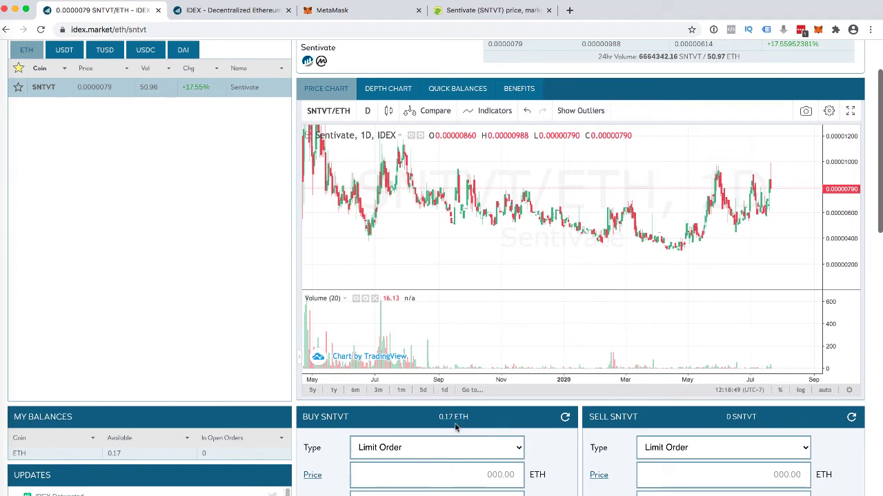
pyautogui.scroll(-1, 469, 431)
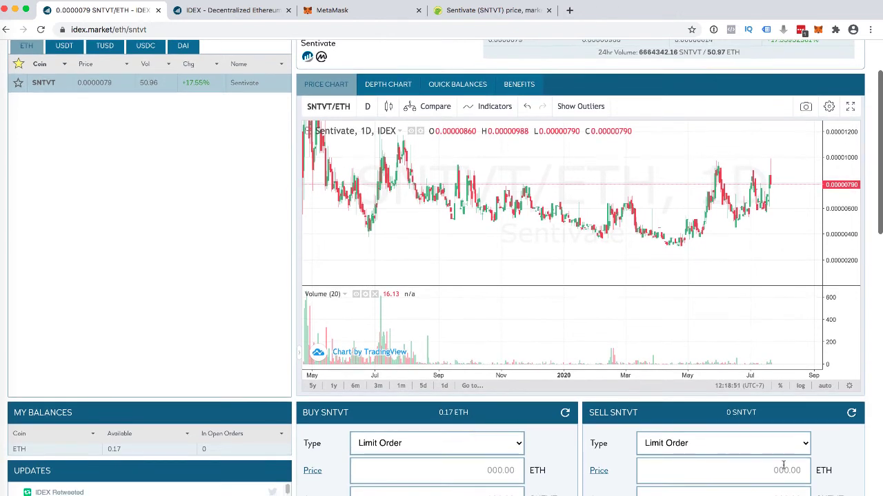
pyautogui.scroll(1, 560, 471)
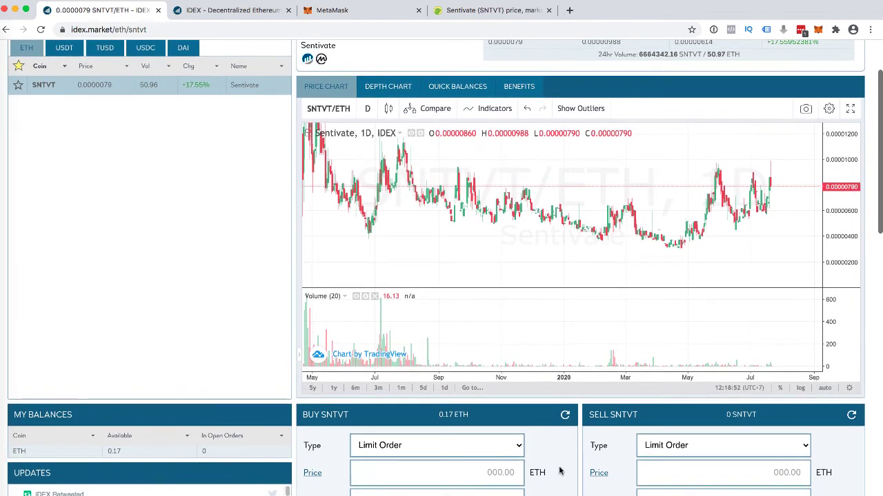
pyautogui.click(443, 452)
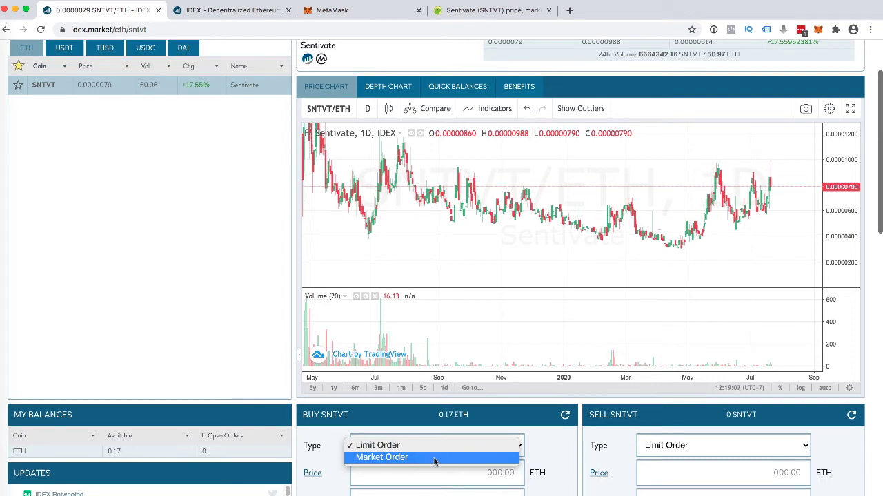
pyautogui.click(550, 455)
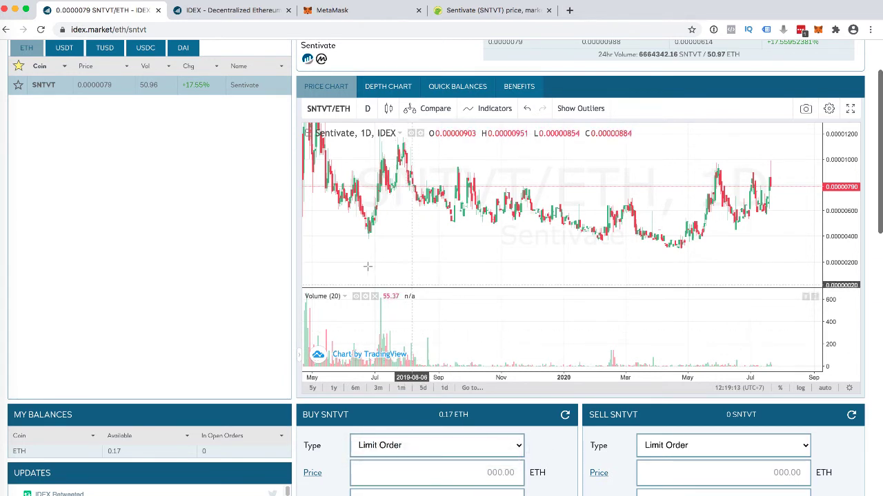
# Copy the market's last price, 0.0000079 ETH, into the price of the SNTVT limit buy order
pyautogui.scroll(2, 366, 266)
pyautogui.scroll(1, 241, 232)
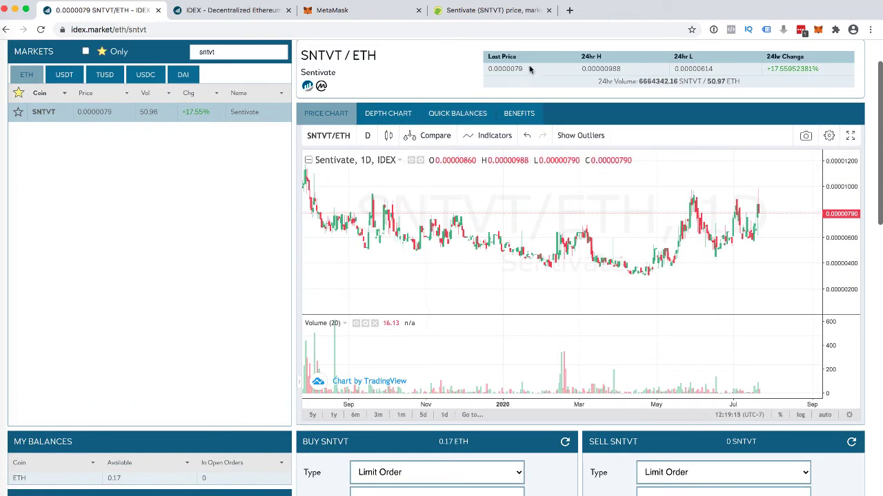
pyautogui.moveTo(531, 70); pyautogui.dragTo(487, 71)
pyautogui.press('super+c')
pyautogui.click(397, 494)
pyautogui.press('super+v')
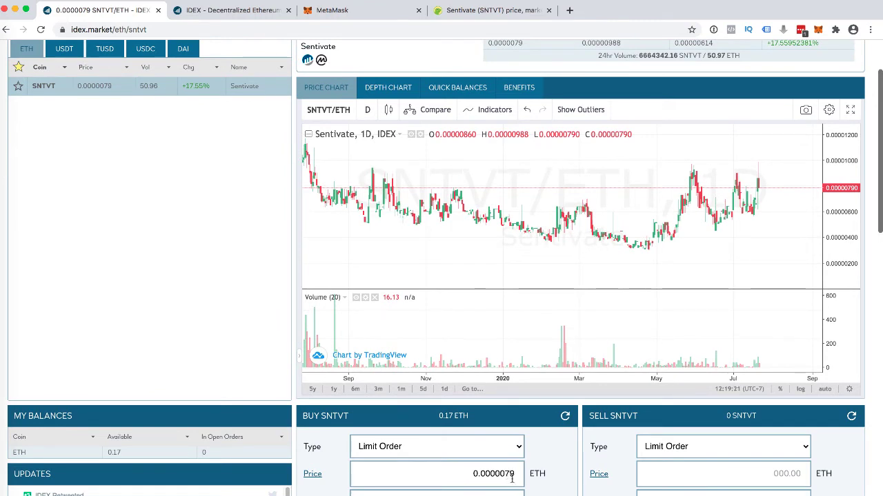
# Change the limit buy order's price to 0.0000080 ETH
pyautogui.press('BackSpace')
pyautogui.write('8')
pyautogui.press('BackSpace')
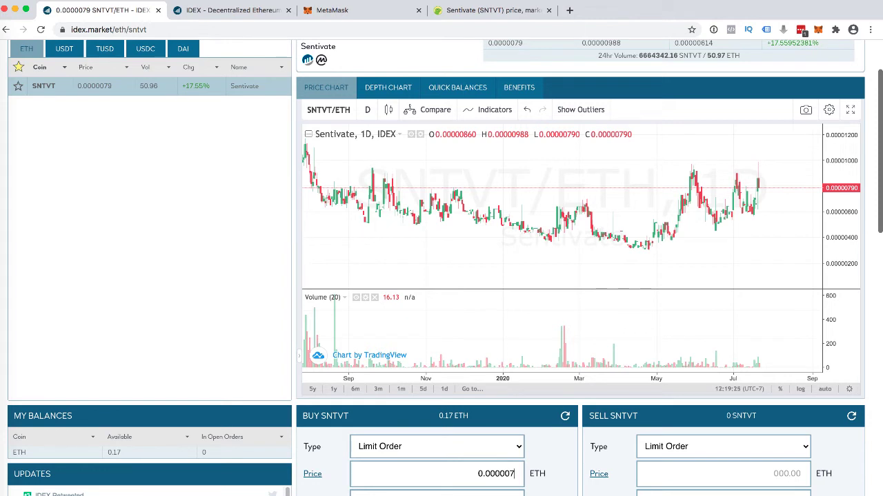
pyautogui.write('9')
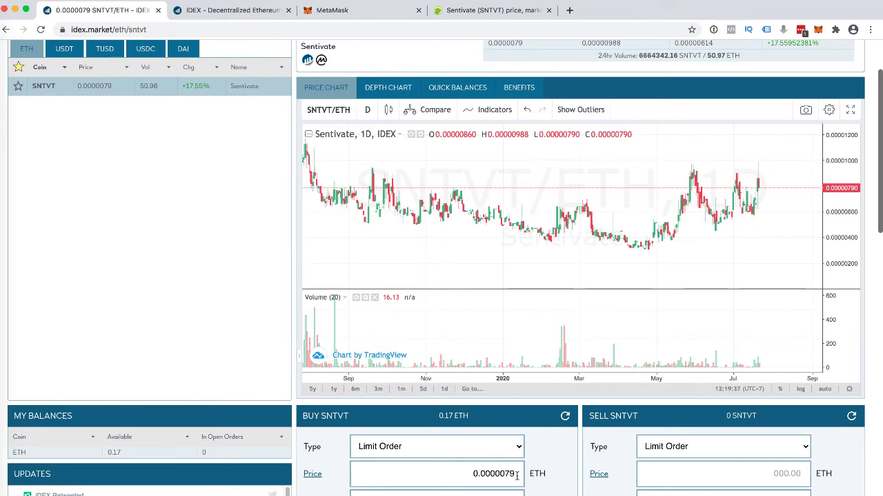
pyautogui.press('BackSpace')
pyautogui.press('BackSpace')
pyautogui.write('80')
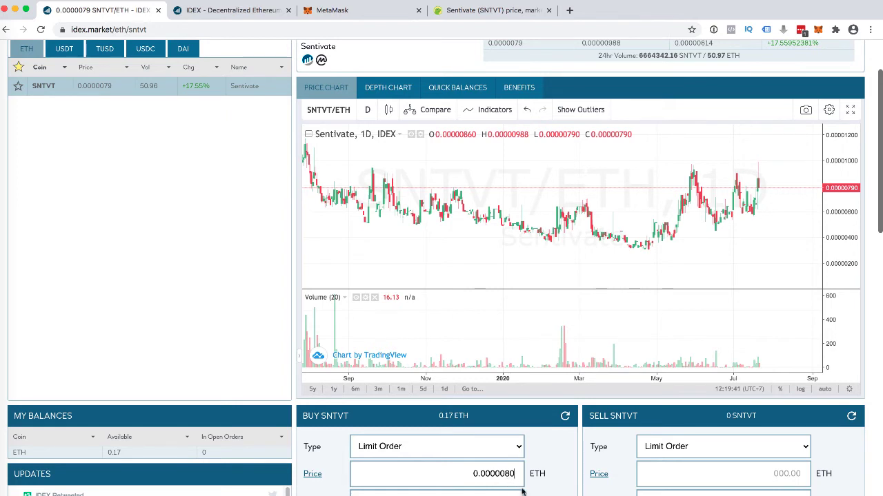
# Set the total of the SNTVT buy order to 0.1 ETH
pyautogui.scroll(-2, 523, 491)
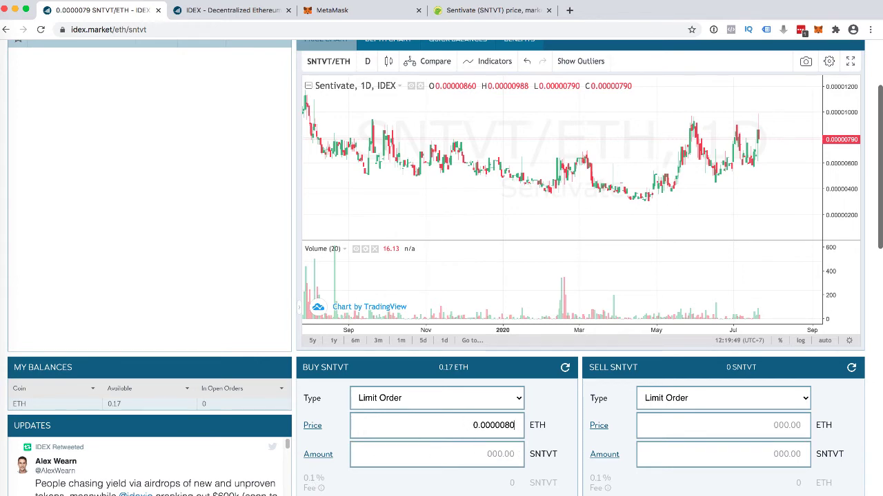
pyautogui.scroll(-1, 483, 414)
pyautogui.click(482, 463)
pyautogui.write('0.1')
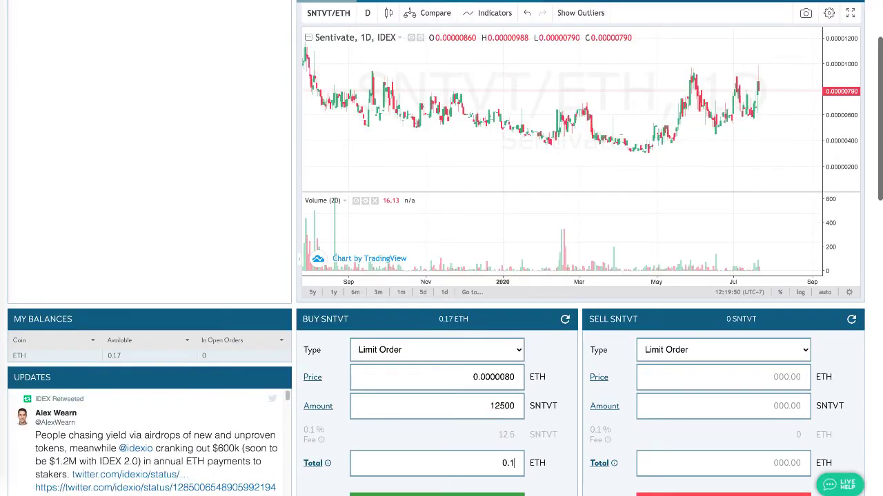
# Set the buy order to spend the entire 0.17 ETH balance at a price of 0.0000086 ETH per SNTVT
pyautogui.click(492, 466)
pyautogui.press('BackSpace')
pyautogui.press('BackSpace')
pyautogui.click(313, 466)
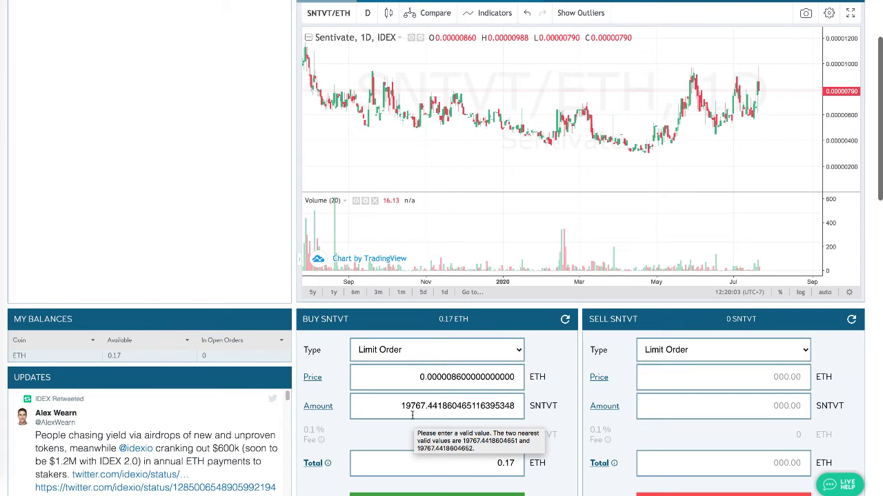
# Place the SNTVT buy order, sign the request in MetaMask and dismiss the purchase confirmation
pyautogui.scroll(-1, 559, 422)
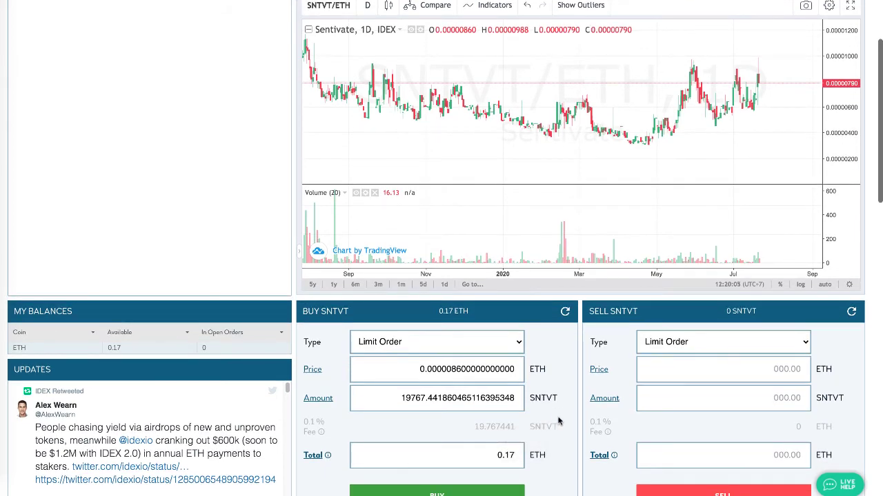
pyautogui.scroll(-1, 546, 411)
pyautogui.click(508, 471)
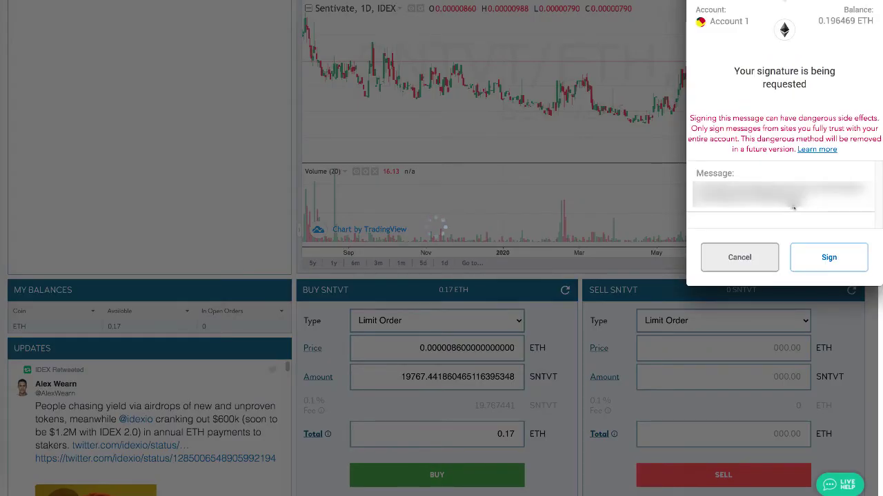
pyautogui.click(827, 258)
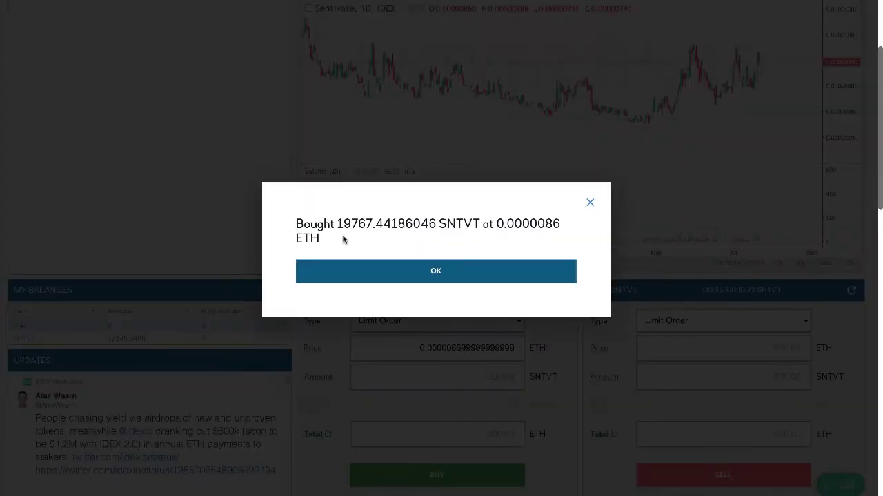
pyautogui.moveTo(337, 225); pyautogui.dragTo(371, 225)
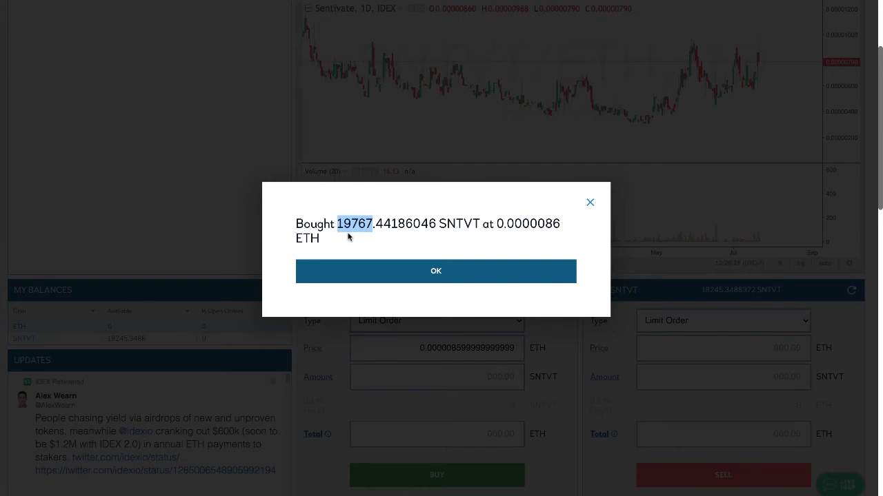
pyautogui.click(416, 273)
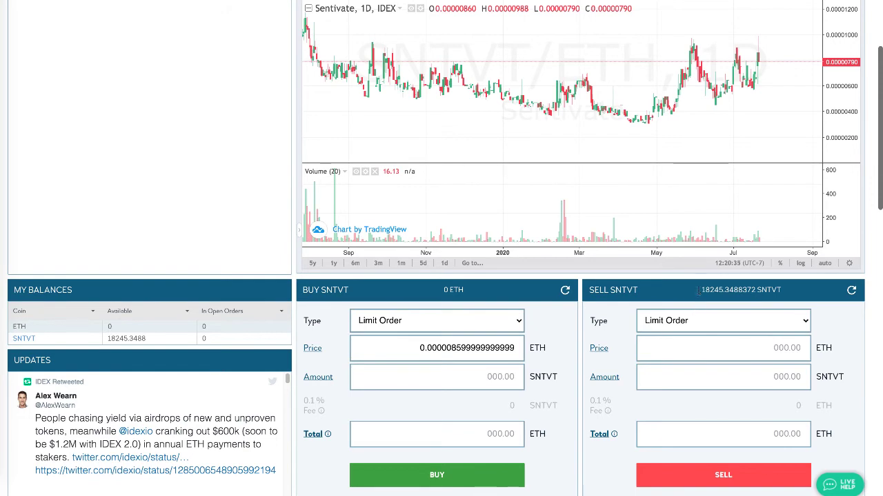
# Check the available SNTVT balance above the sell form and look over the order forms
pyautogui.moveTo(728, 290)
pyautogui.mouseDown()
pyautogui.moveTo(782, 290)
pyautogui.moveTo(720, 290)
pyautogui.mouseUp()
pyautogui.scroll(-1, 722, 303)
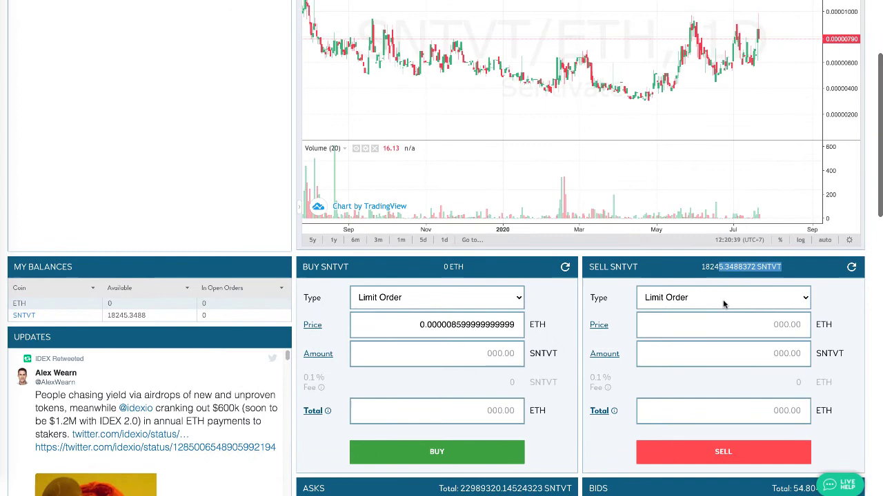
pyautogui.scroll(-1, 723, 302)
pyautogui.click(718, 250)
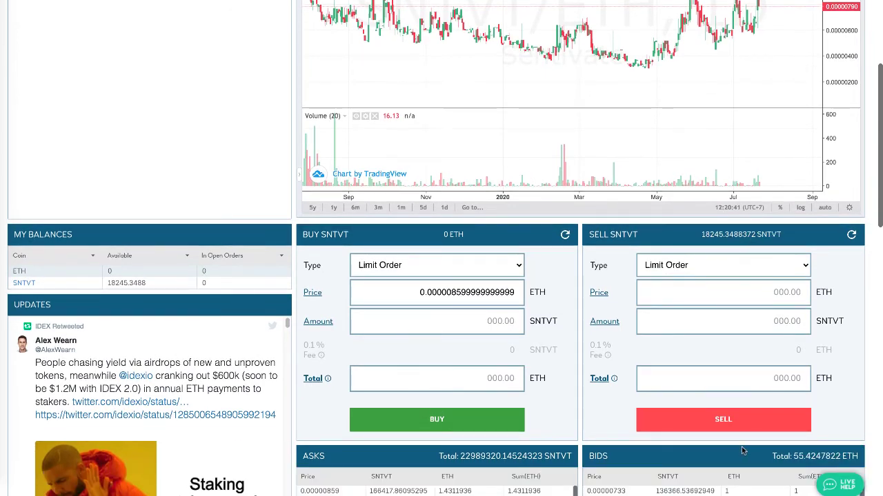
pyautogui.scroll(1, 516, 414)
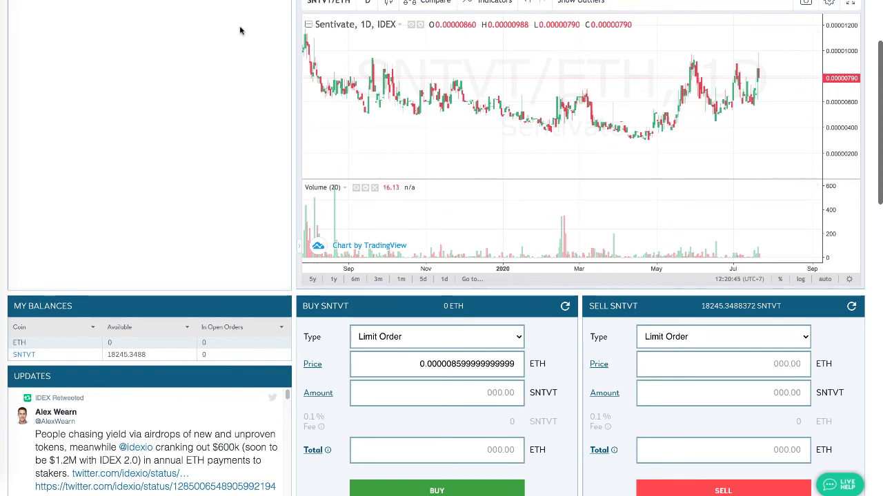
# Switch to the IDEX balances page and hide the assets with zero balances
pyautogui.moveTo(240, 78)
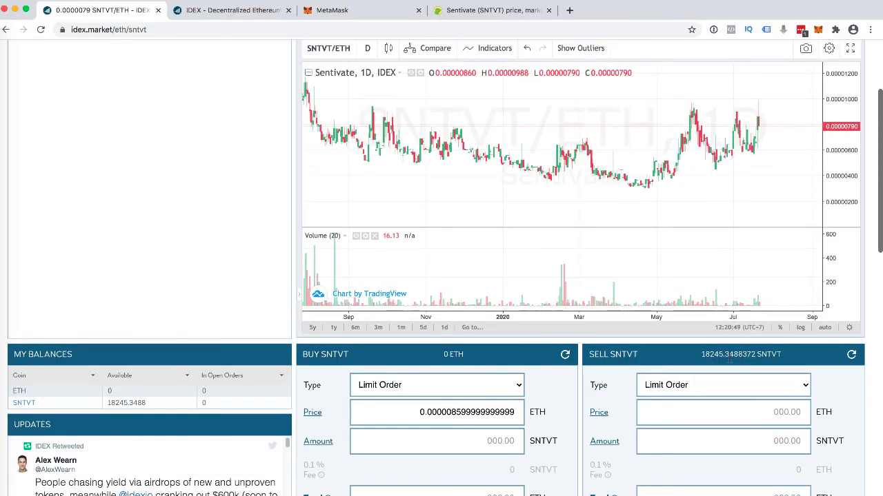
pyautogui.click(217, 19)
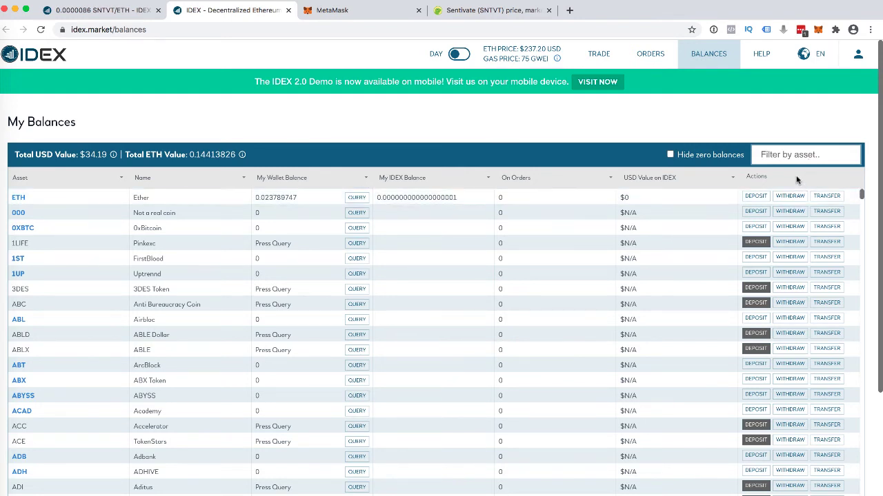
pyautogui.click(672, 157)
pyautogui.click(671, 156)
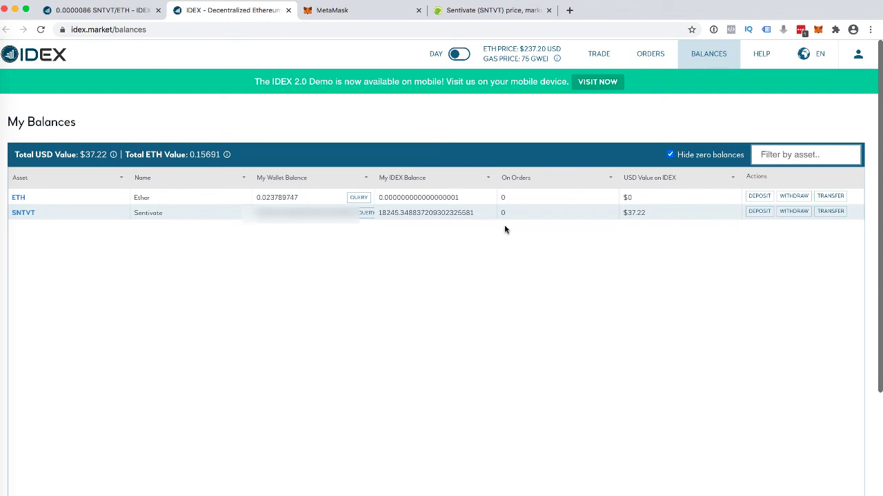
# Withdraw the entire Sentivate (SNTVT) balance from IDEX and sign the request in MetaMask
pyautogui.click(794, 214)
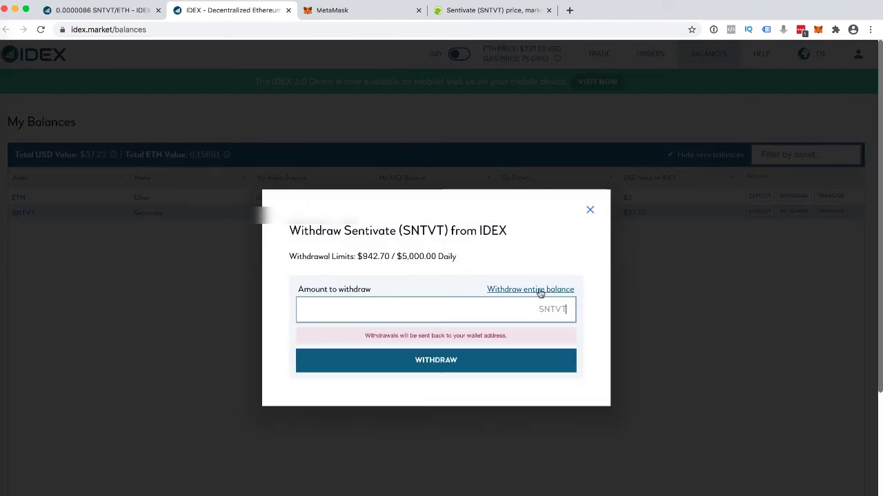
pyautogui.click(540, 291)
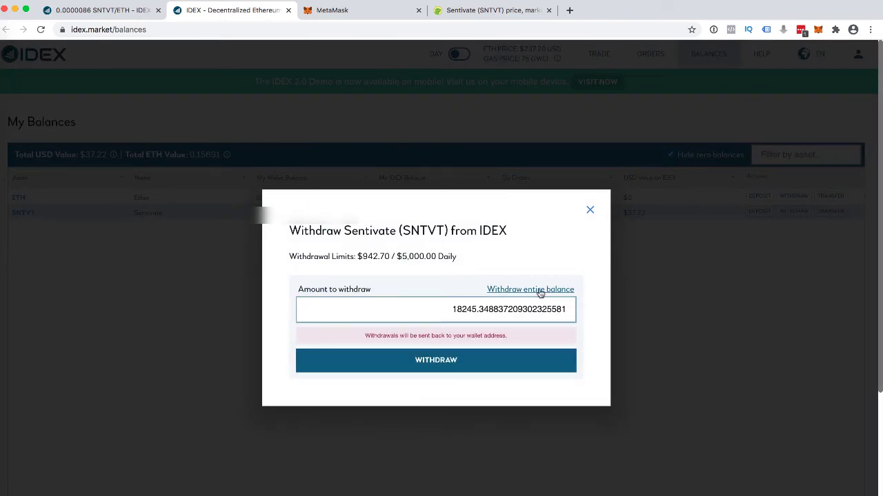
pyautogui.click(497, 360)
pyautogui.click(397, 340)
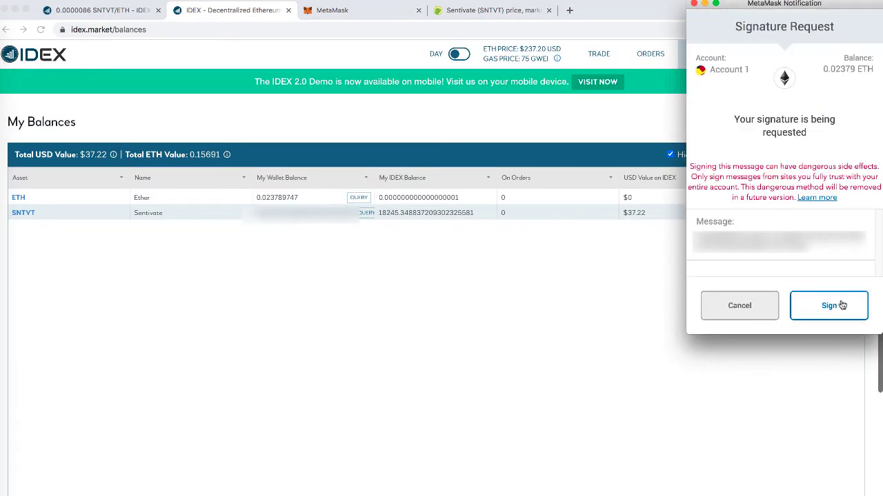
pyautogui.click(830, 305)
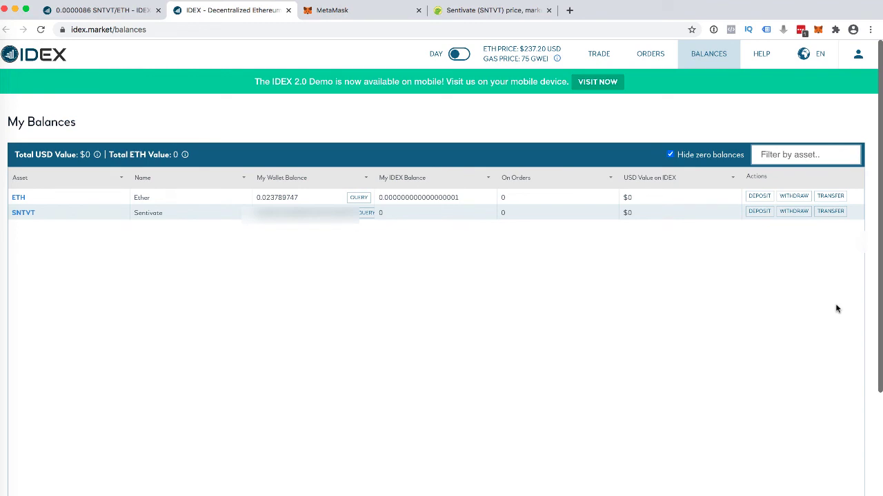
# Search the MetaMask token list for "sntvt" and check which details the custom token form requires
pyautogui.click(818, 31)
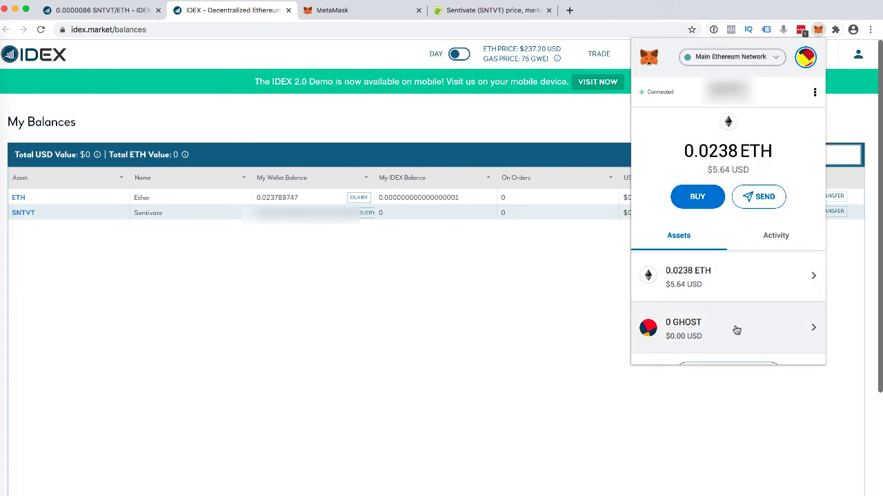
pyautogui.scroll(-1, 737, 330)
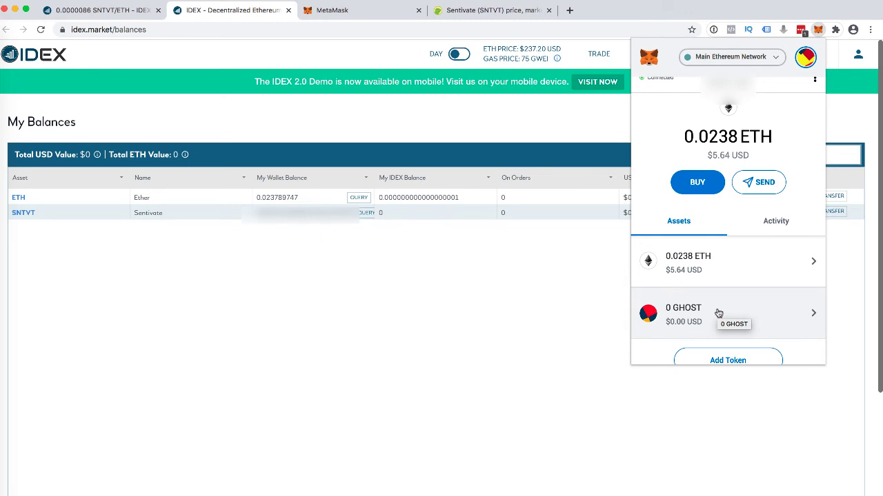
pyautogui.scroll(-1, 718, 314)
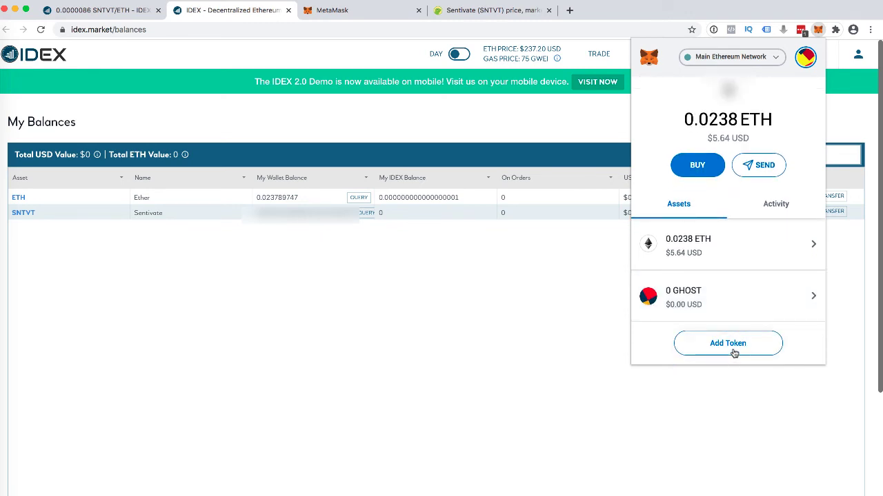
pyautogui.click(733, 349)
pyautogui.click(702, 154)
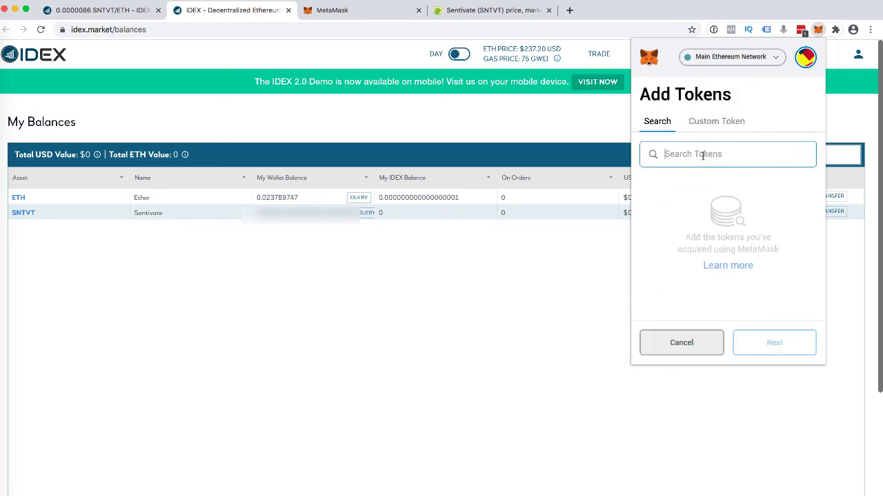
pyautogui.write('sntvt')
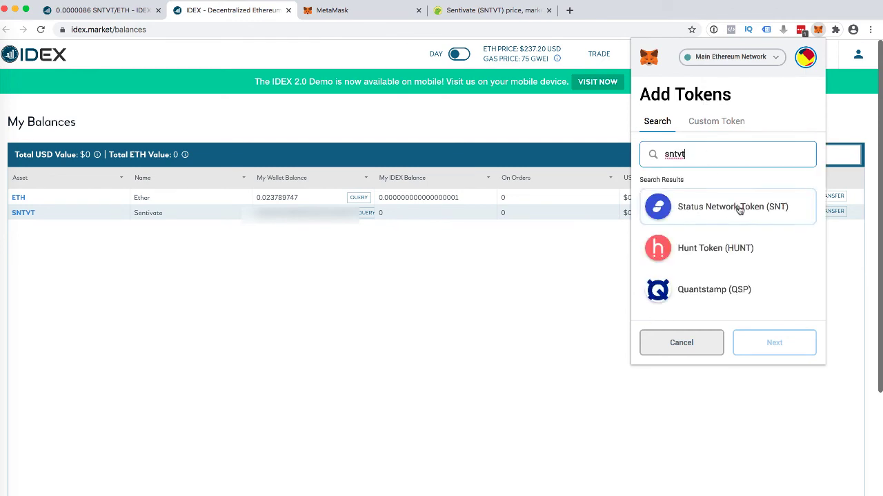
pyautogui.click(713, 123)
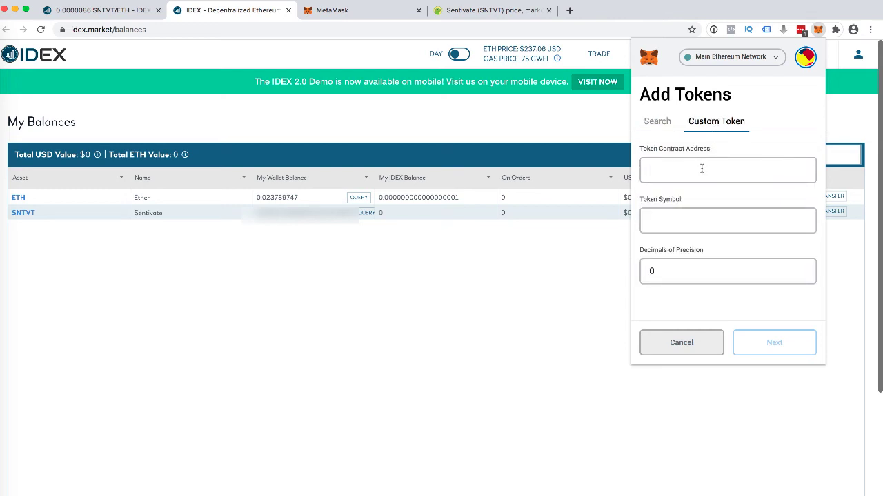
# Switch to Etherscan, look up the "sentivate" token and copy its contract address
pyautogui.click(495, 8)
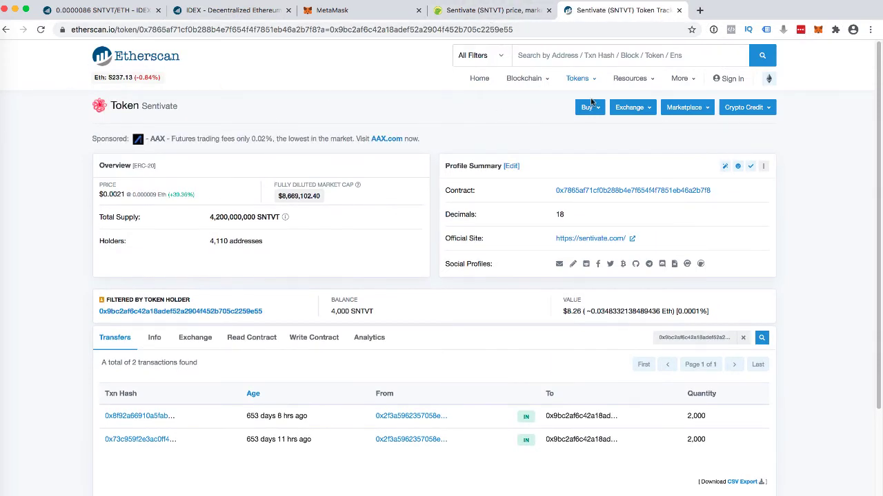
pyautogui.click(593, 56)
pyautogui.write('sentivate')
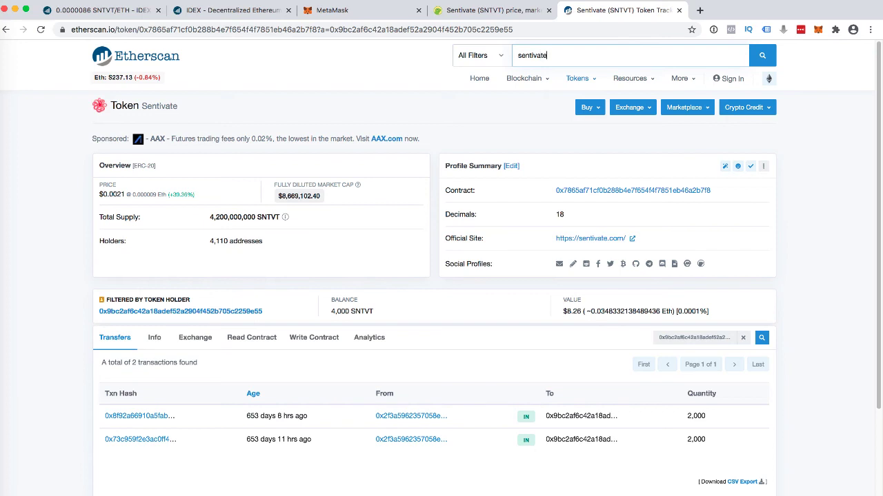
pyautogui.press('Return')
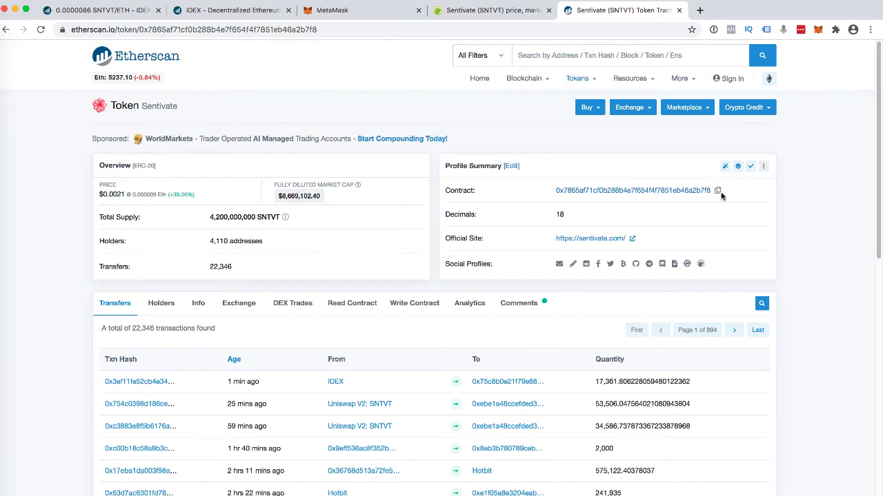
pyautogui.click(718, 193)
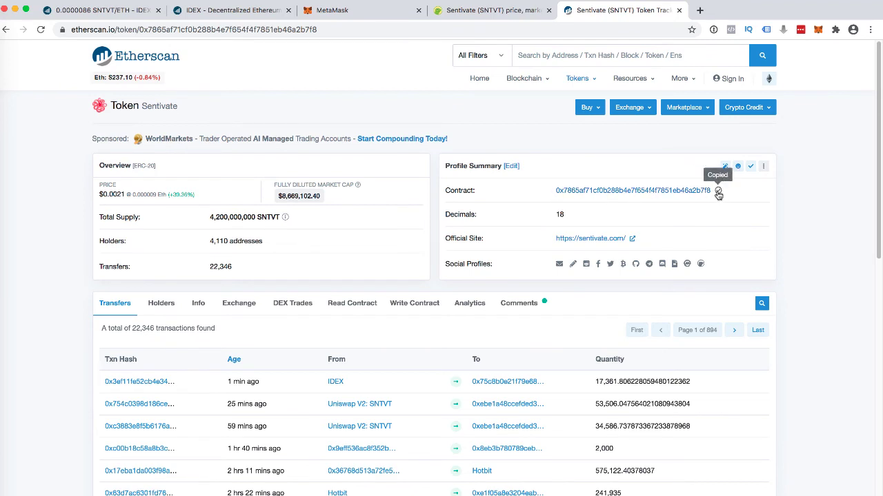
pyautogui.click(717, 193)
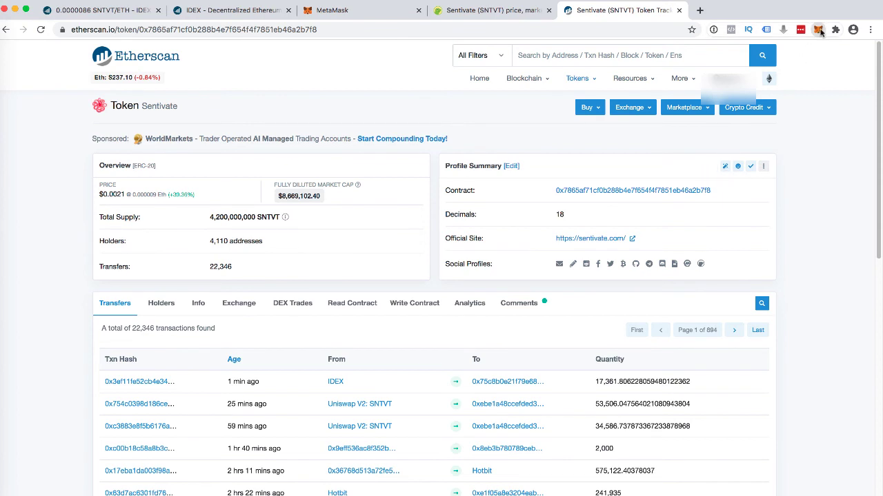
# Add SNTVT to the MetaMask wallet as a custom token using the copied contract address
pyautogui.click(818, 29)
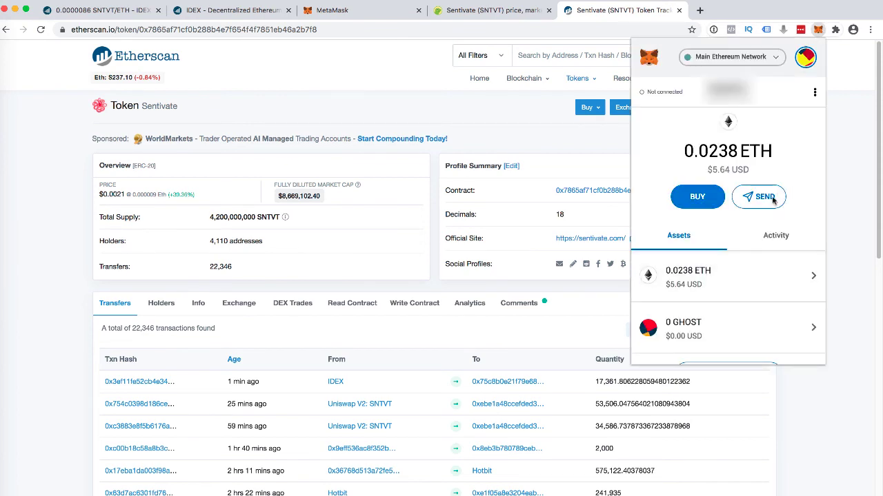
pyautogui.scroll(-1, 729, 331)
pyautogui.click(729, 343)
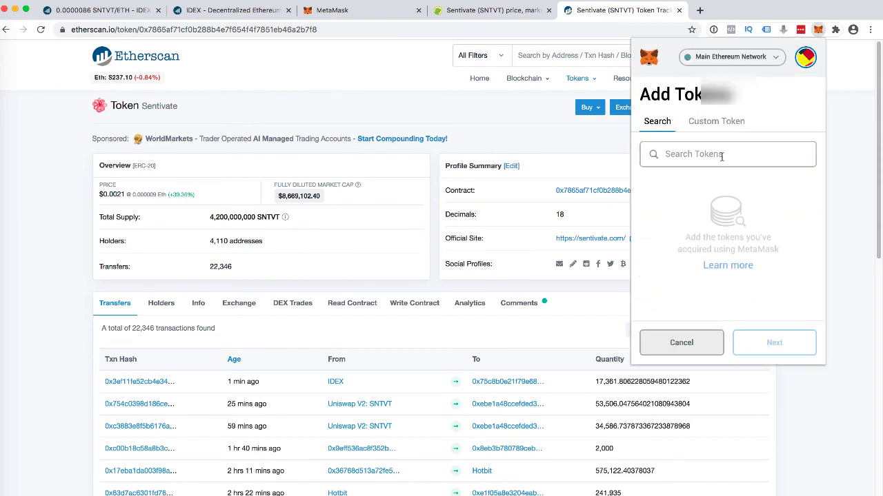
pyautogui.click(717, 123)
pyautogui.click(717, 171)
pyautogui.hotkey('ctrl', 'v')
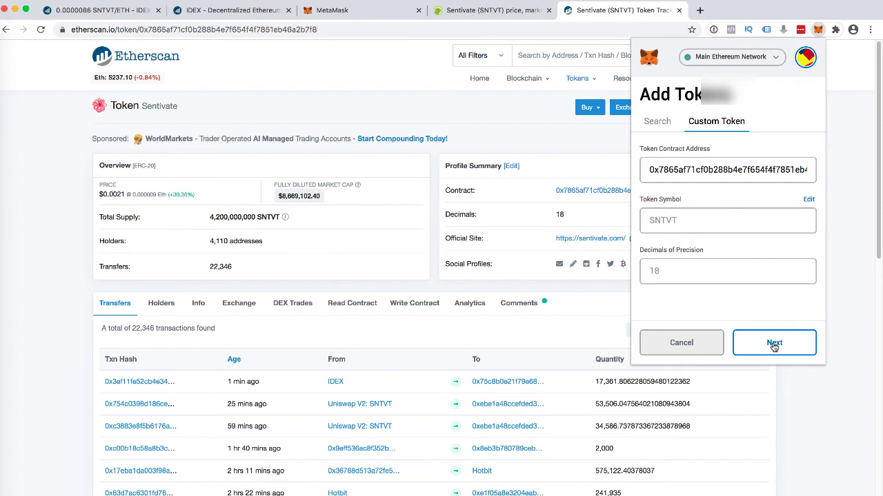
pyautogui.click(773, 345)
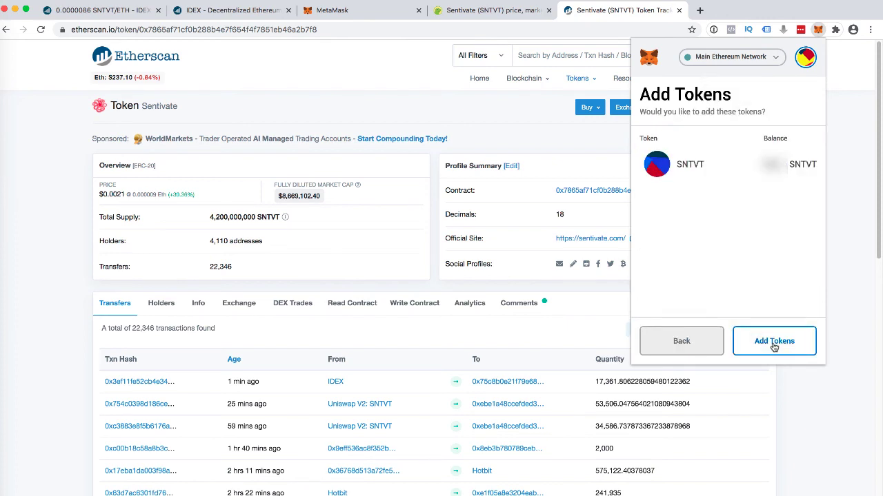
pyautogui.click(773, 345)
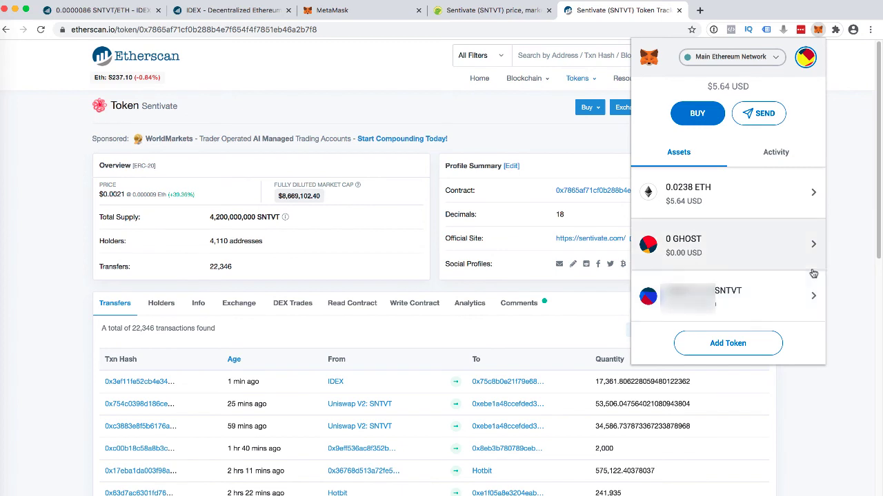